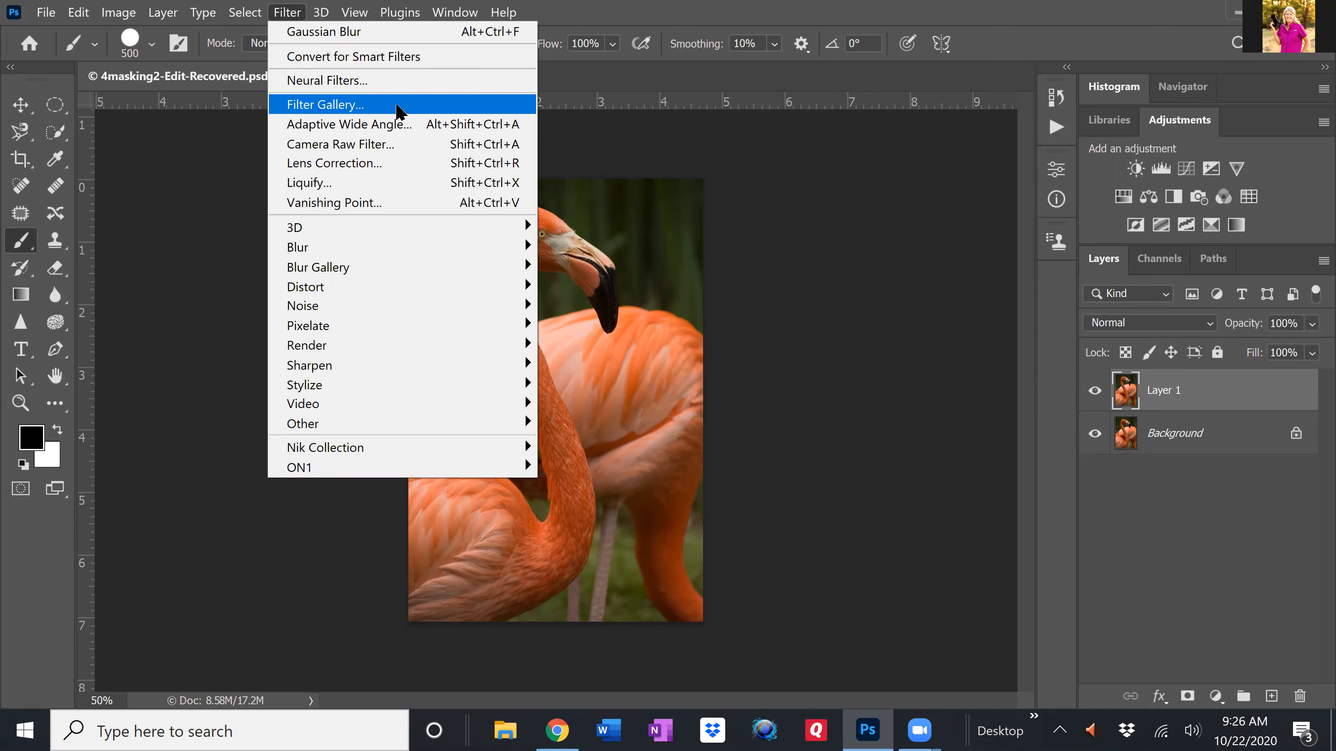
- Apply the Stained Glass texture from the Filter Gallery to Layer 1 with cell size 6, border thickness 4 and light intensity 3
click(383, 106)
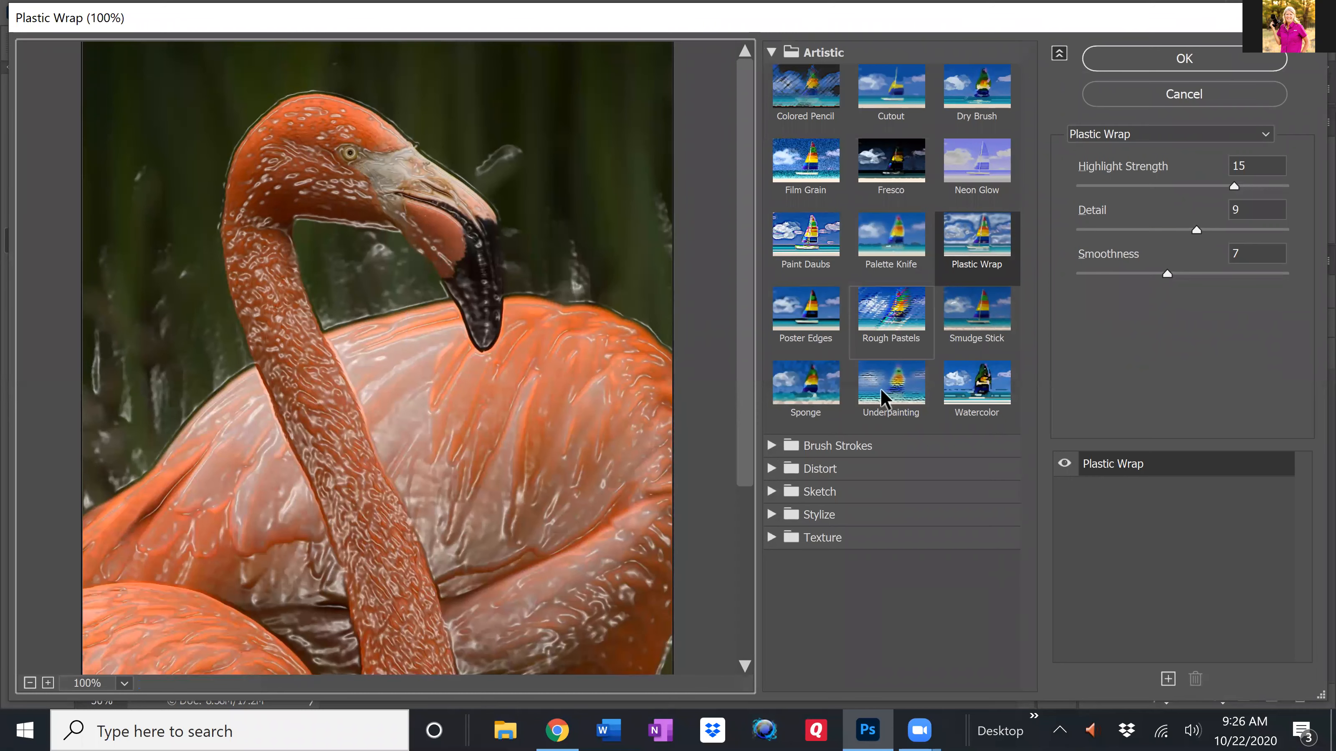
click(771, 53)
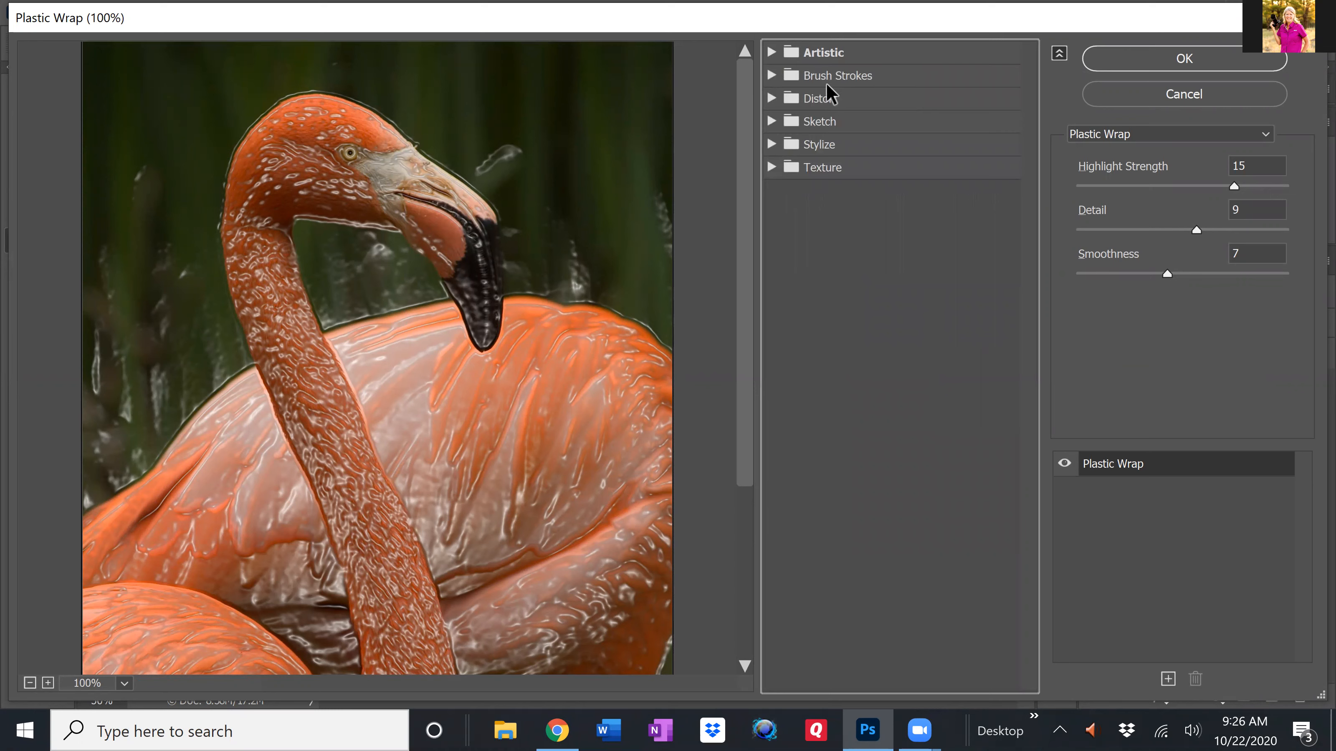
click(769, 166)
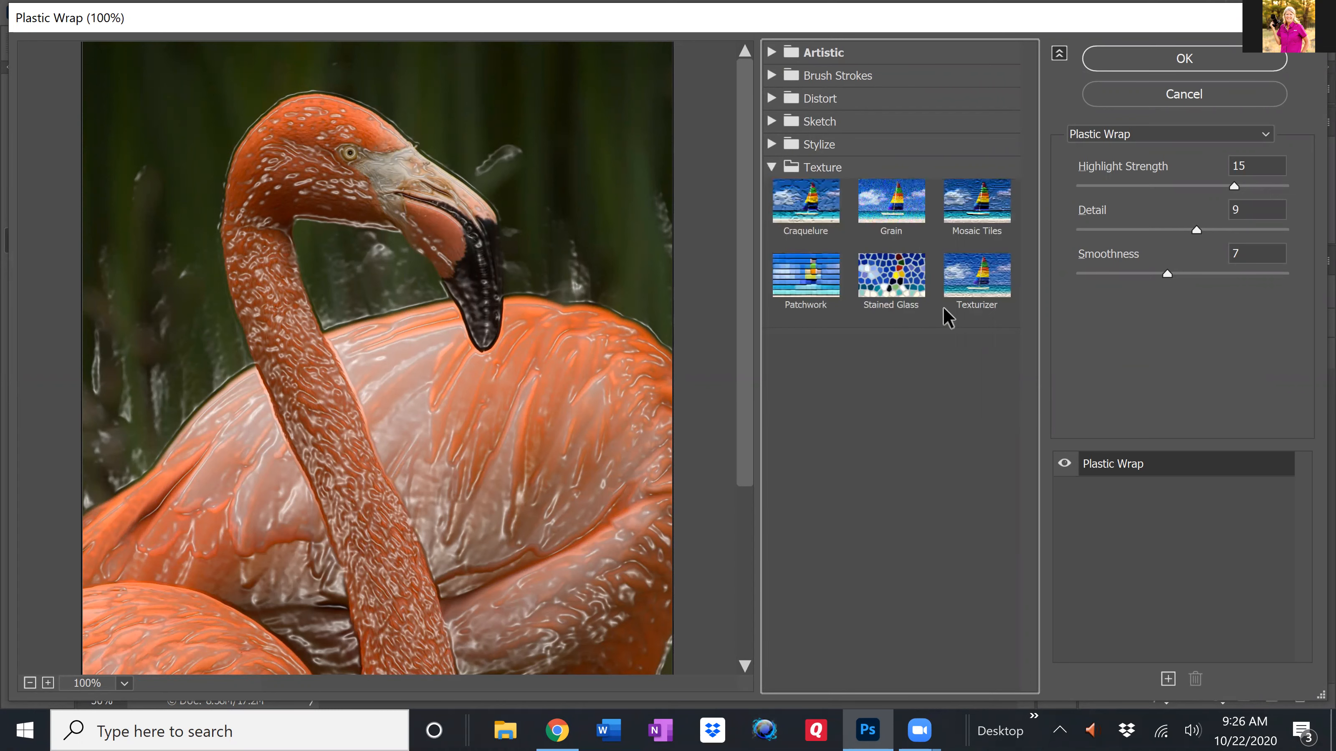
click(891, 282)
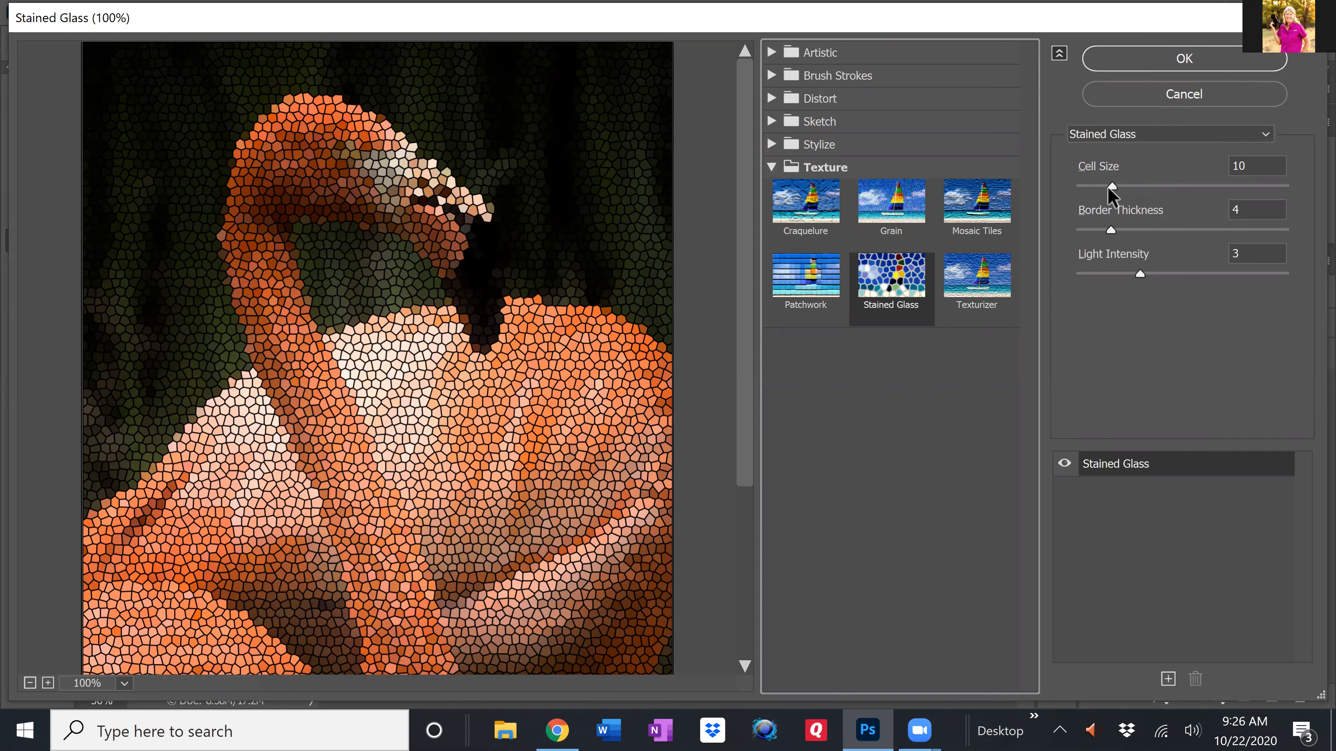
drag(1101, 189, 1093, 192)
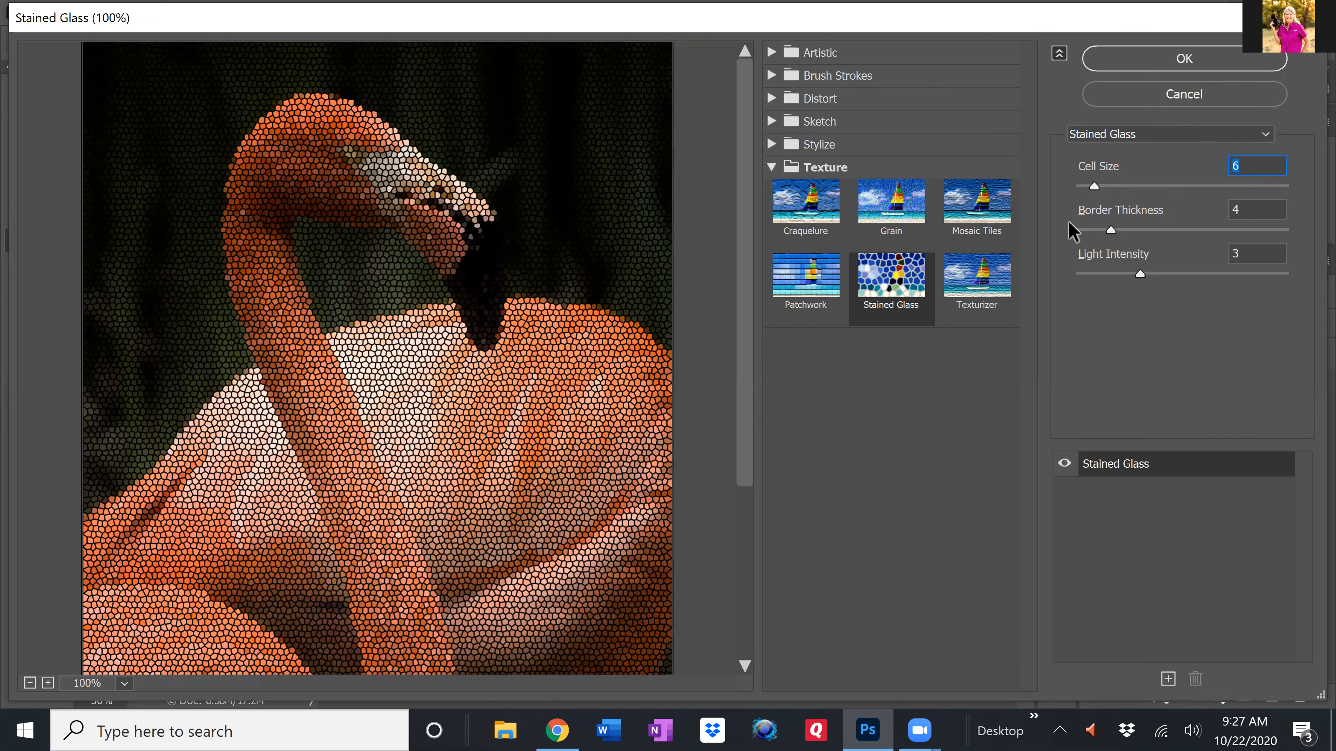
click(29, 684)
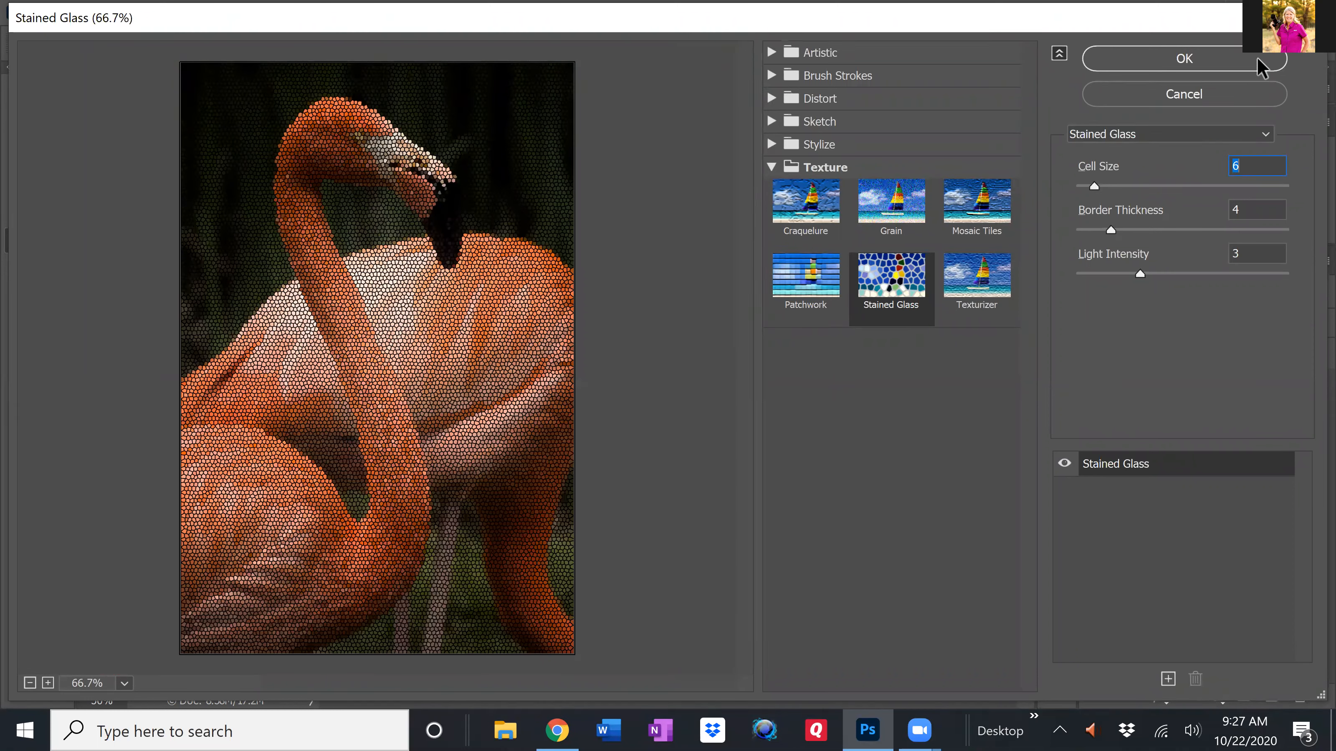
click(1186, 59)
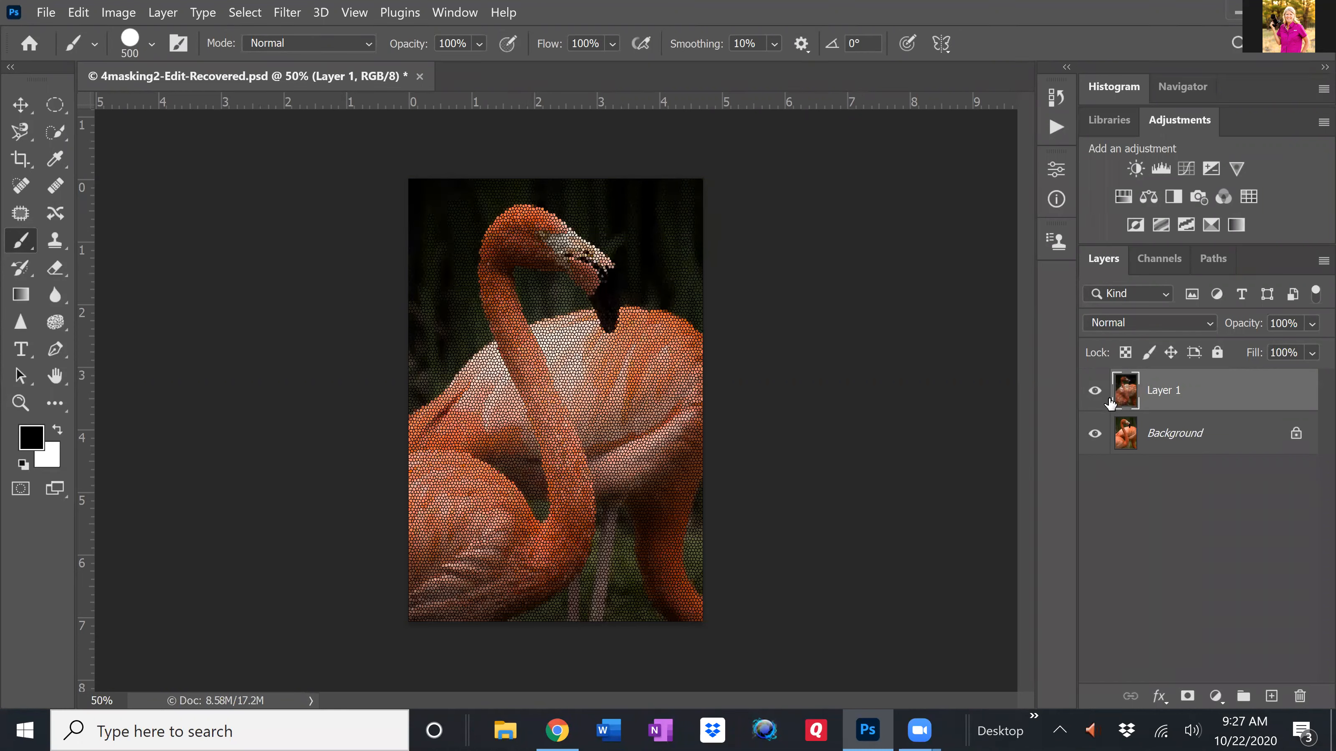
- Compare the image with Layer 1 hidden and shown, and add a white layer mask to Layer 1
click(1095, 392)
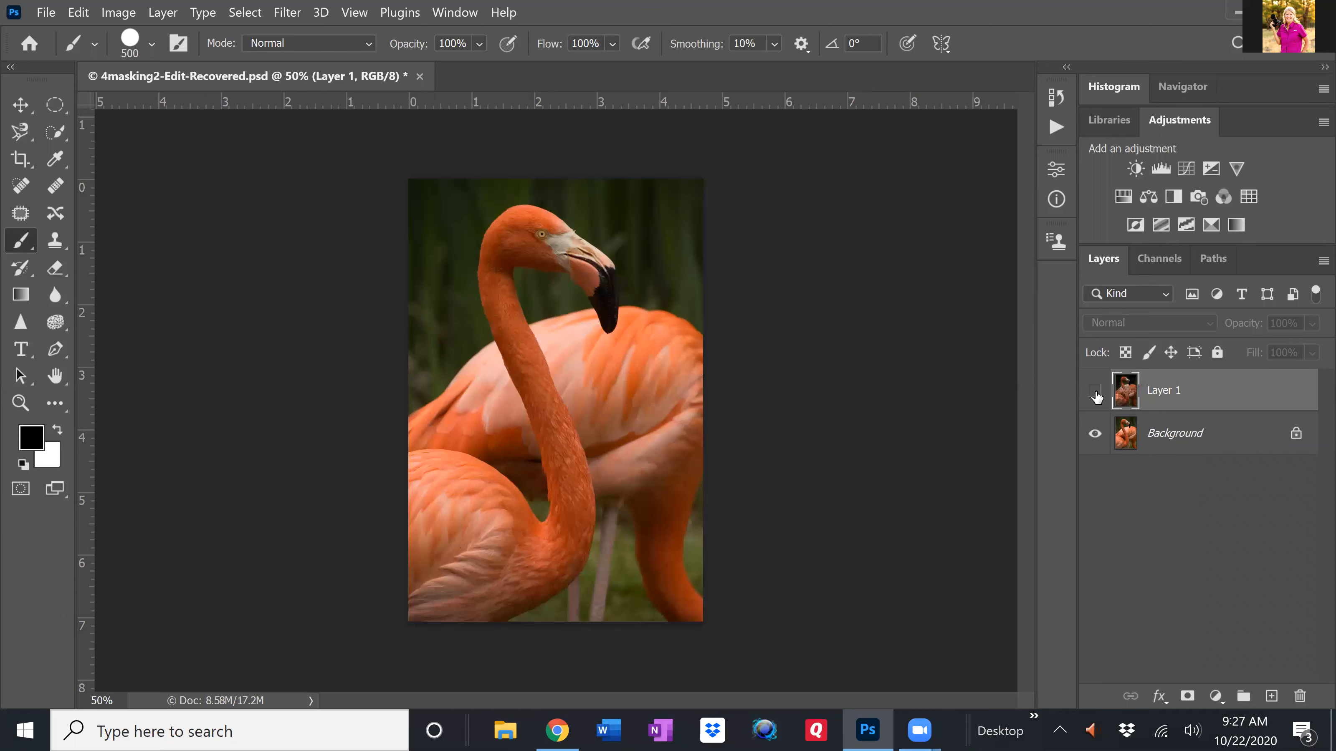
click(1095, 391)
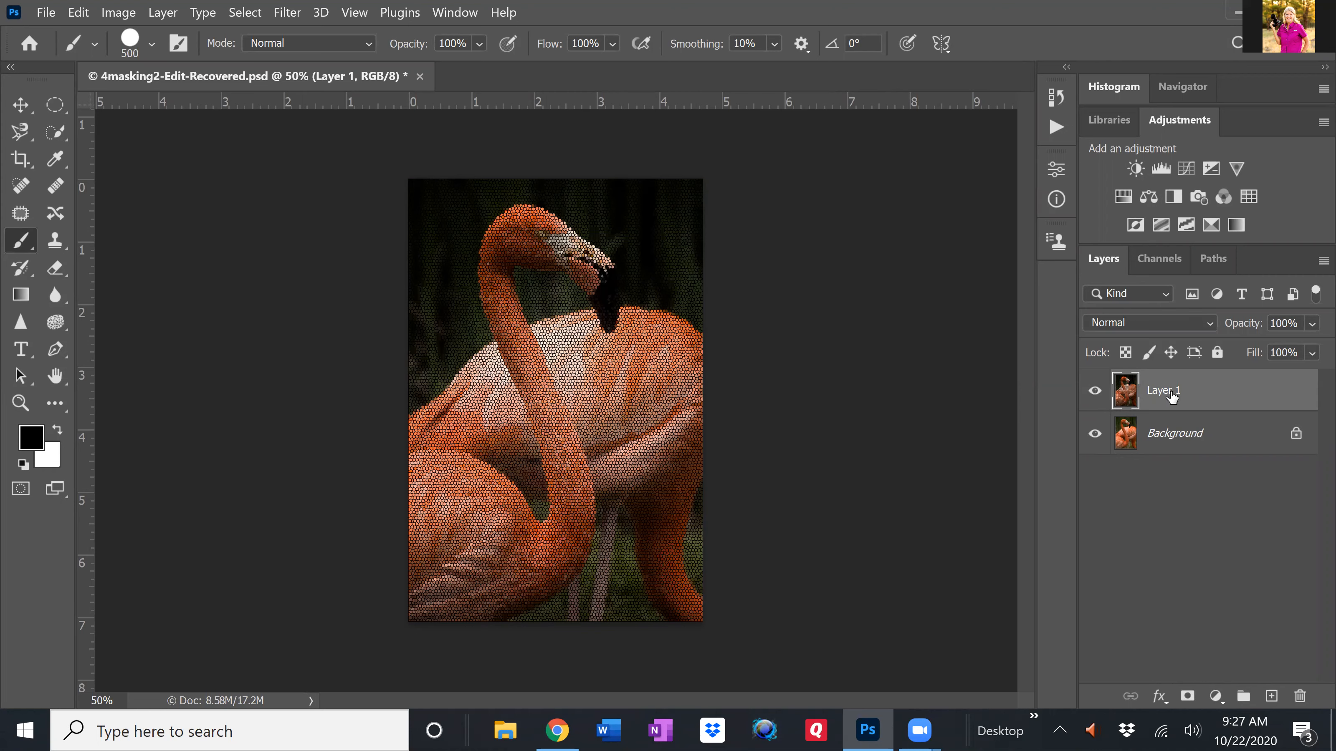
click(1188, 697)
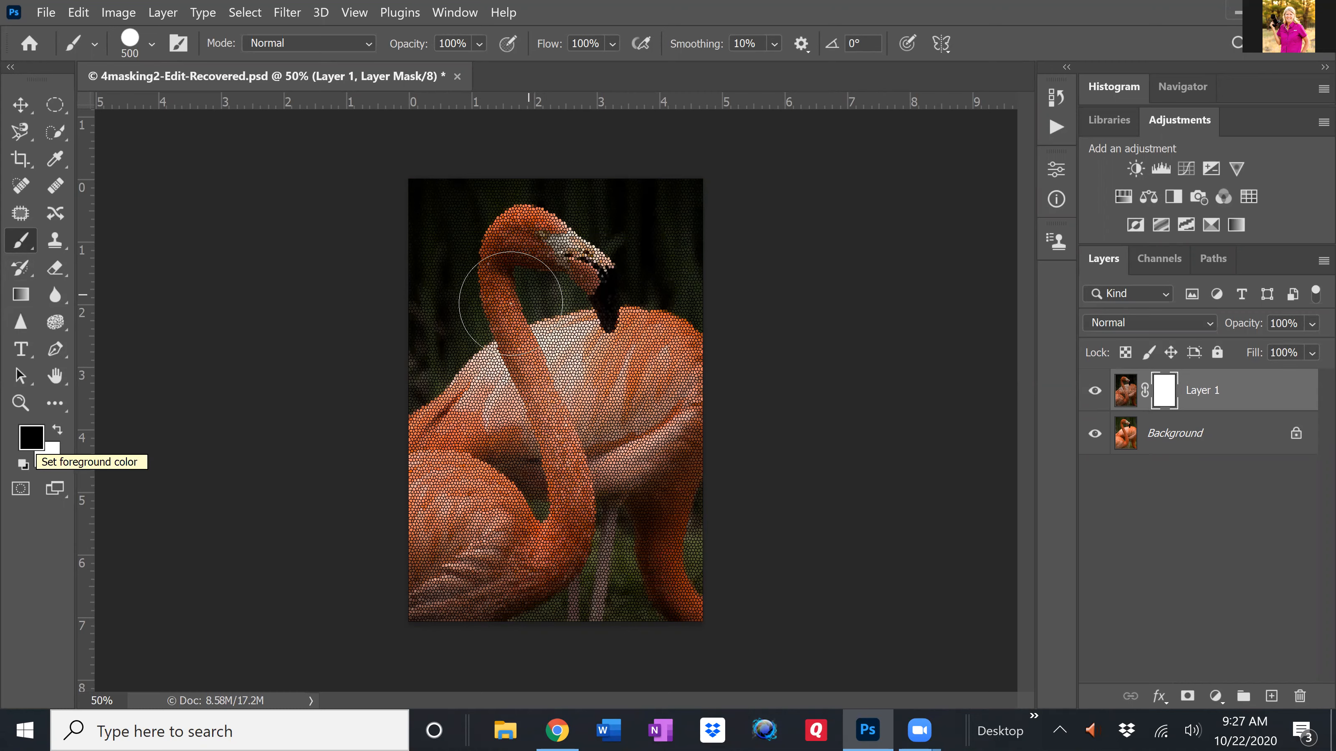
- Reduce the brush size to 175 and paint black on Layer 1's mask over the front flamingo's head and upper neck
key(bracketleft)
key(bracketleft)
key(bracketleft)
key(bracketleft)
key(bracketleft)
mouse_move(530, 230)
mouse_down()
mouse_move(584, 269)
mouse_move(500, 246)
mouse_move(518, 368)
mouse_up()
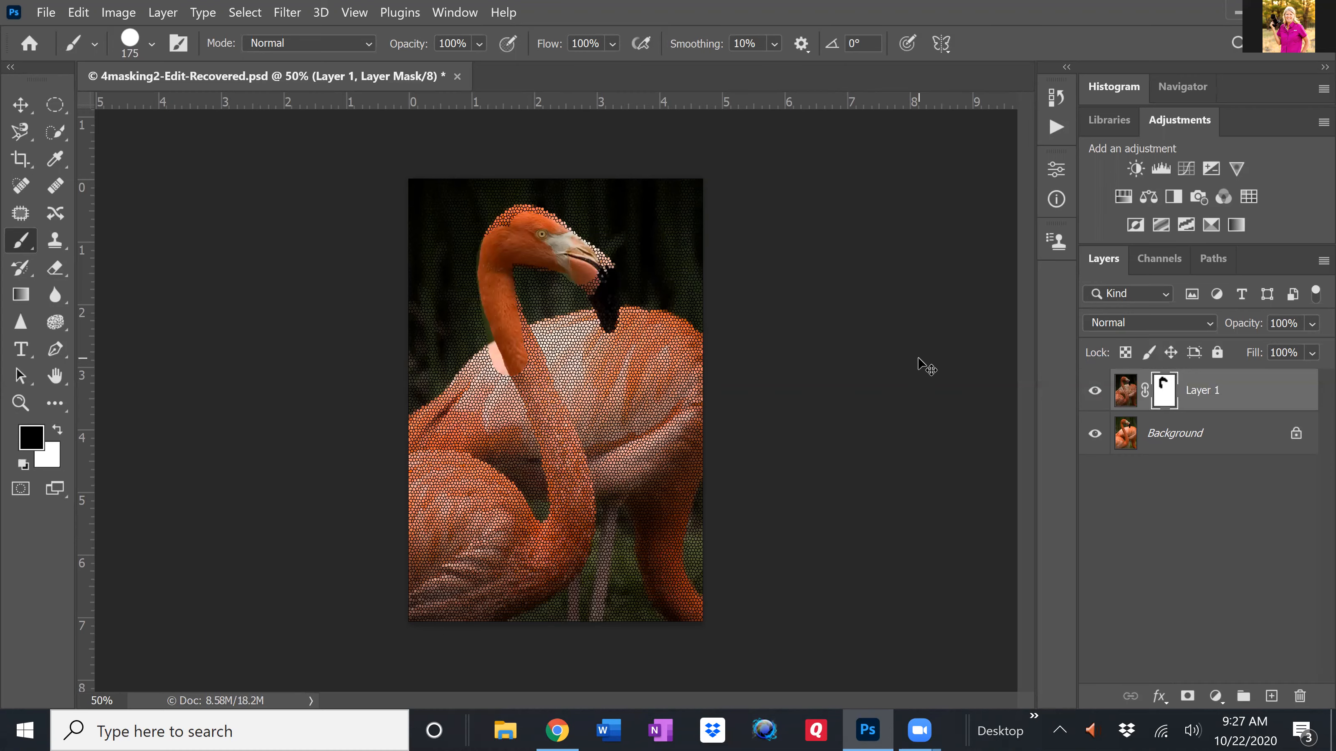
- Paint white on Layer 1's mask beside the neck to restore the stained glass effect on the rear bird and background
key(ctrl+plus)
key(ctrl+plus)
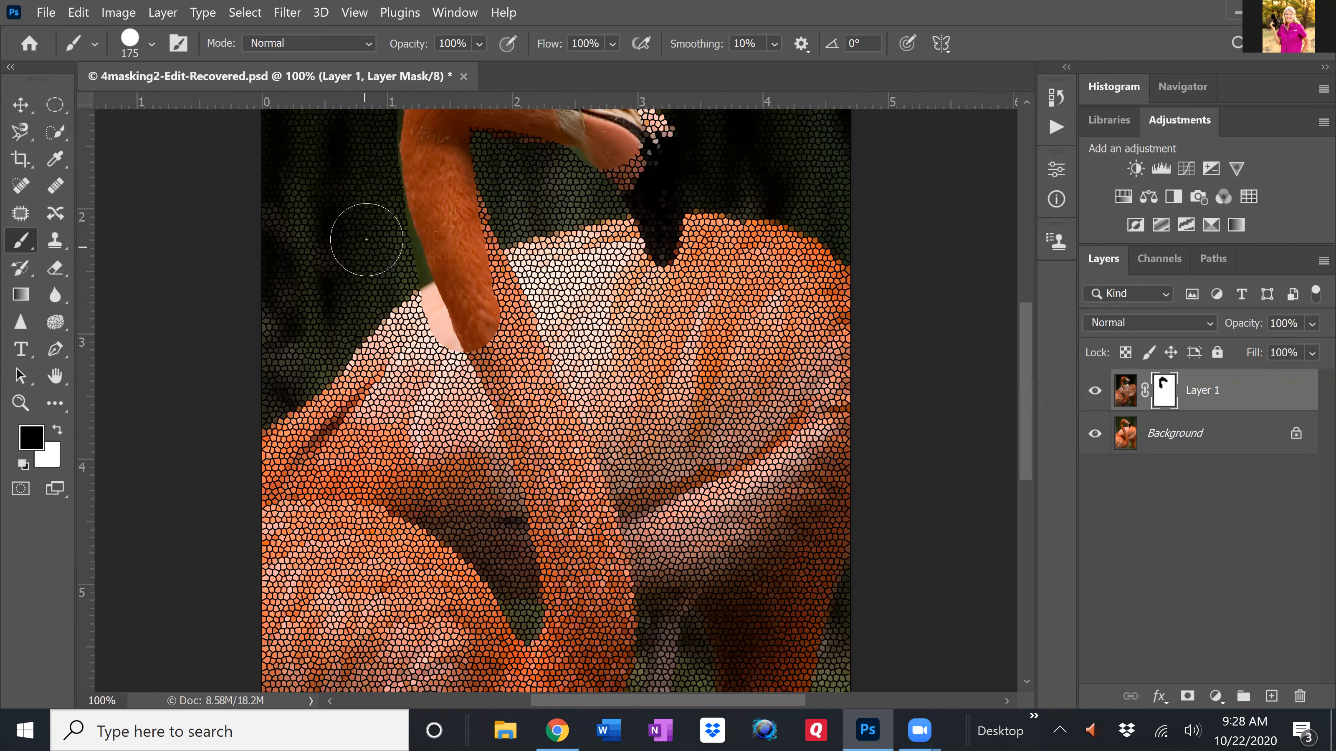
key(x)
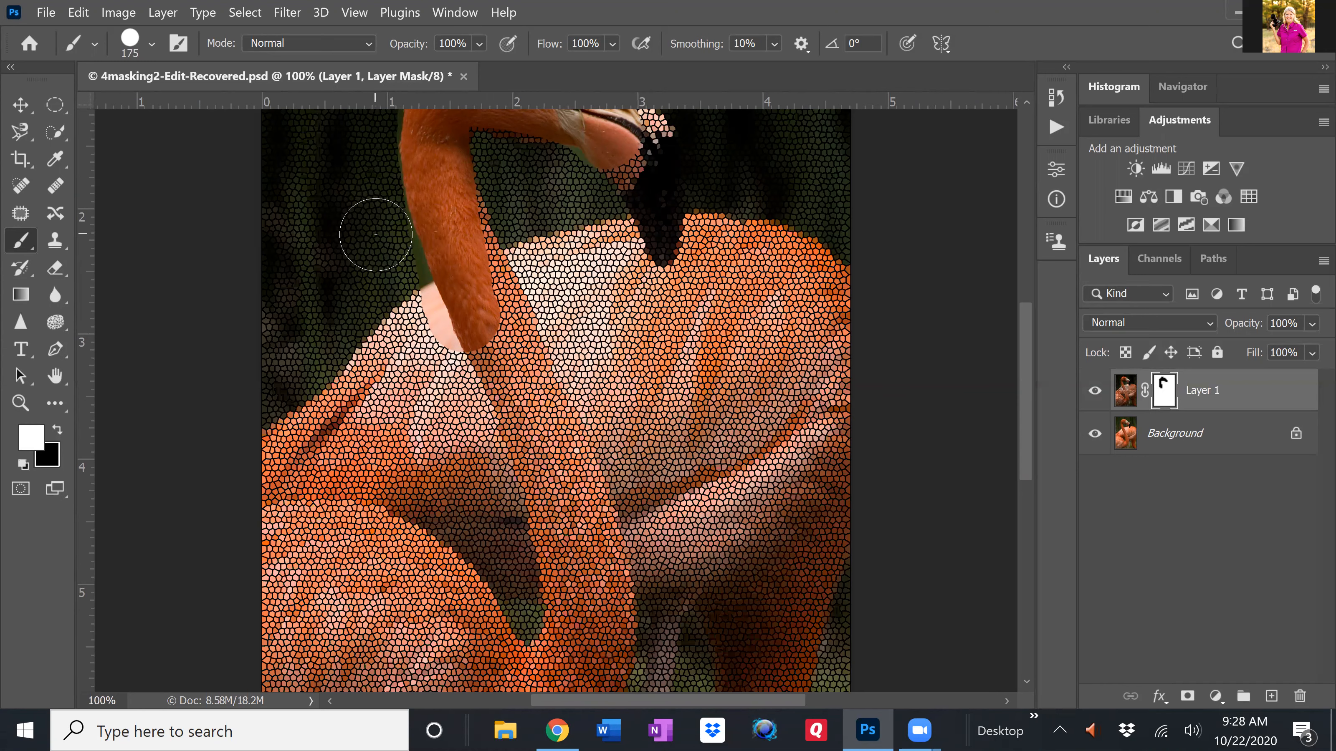
drag(409, 310, 448, 337)
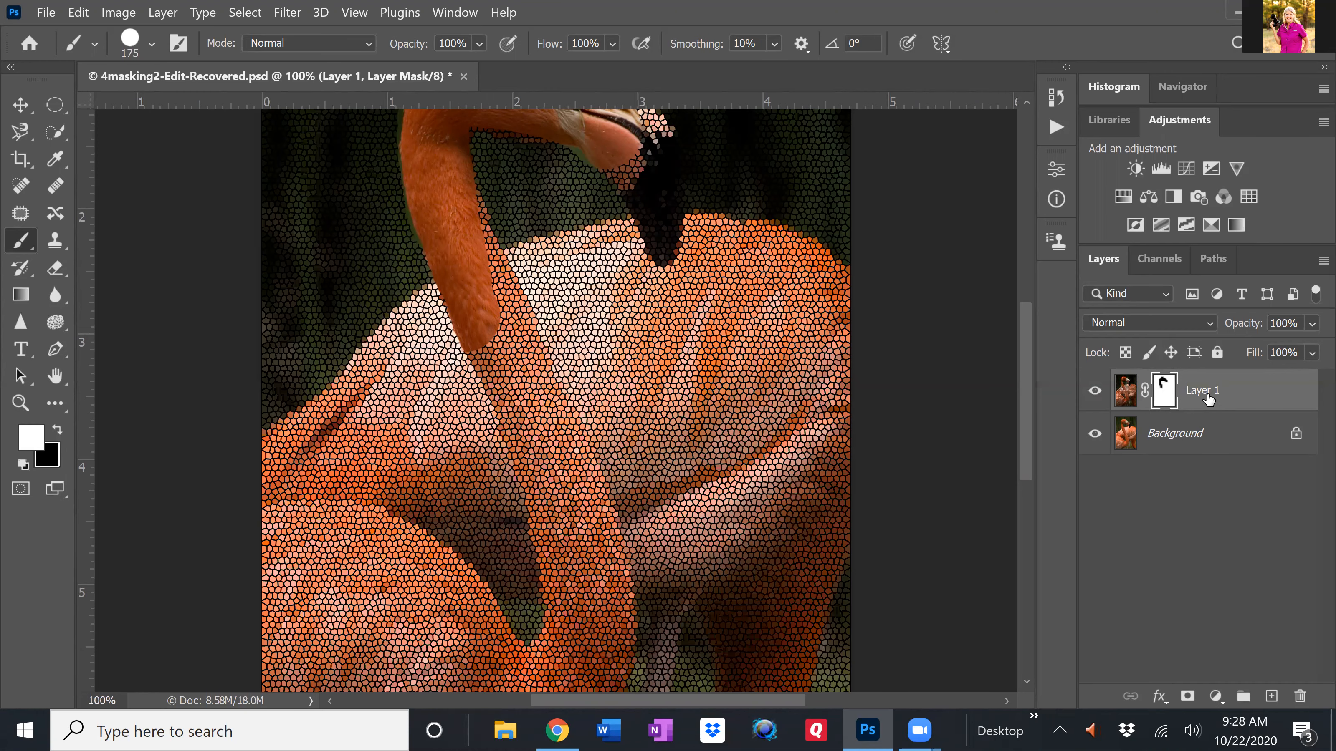
- Hide Layer 1 and select the front flamingo on the Background layer with Select Subject, subtracting the rear bird's feathers
key(ctrl+minus)
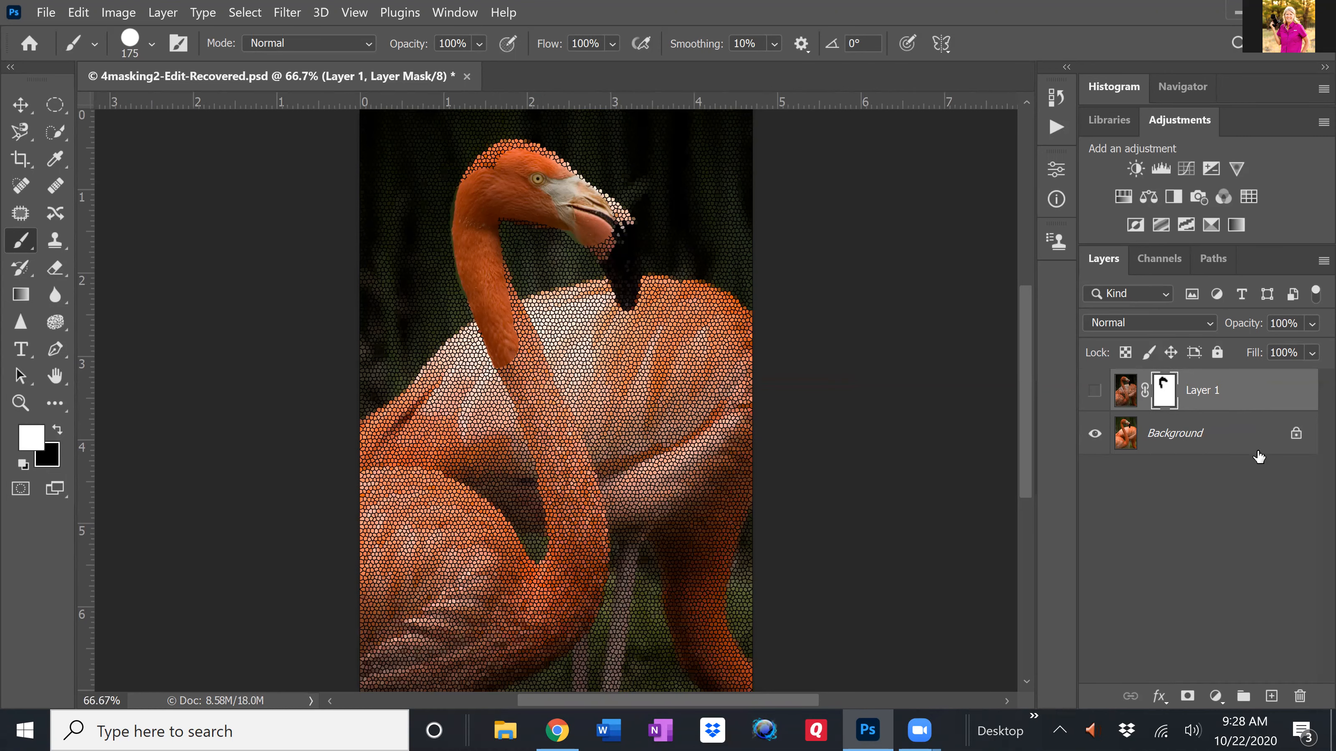
click(1094, 390)
click(1202, 436)
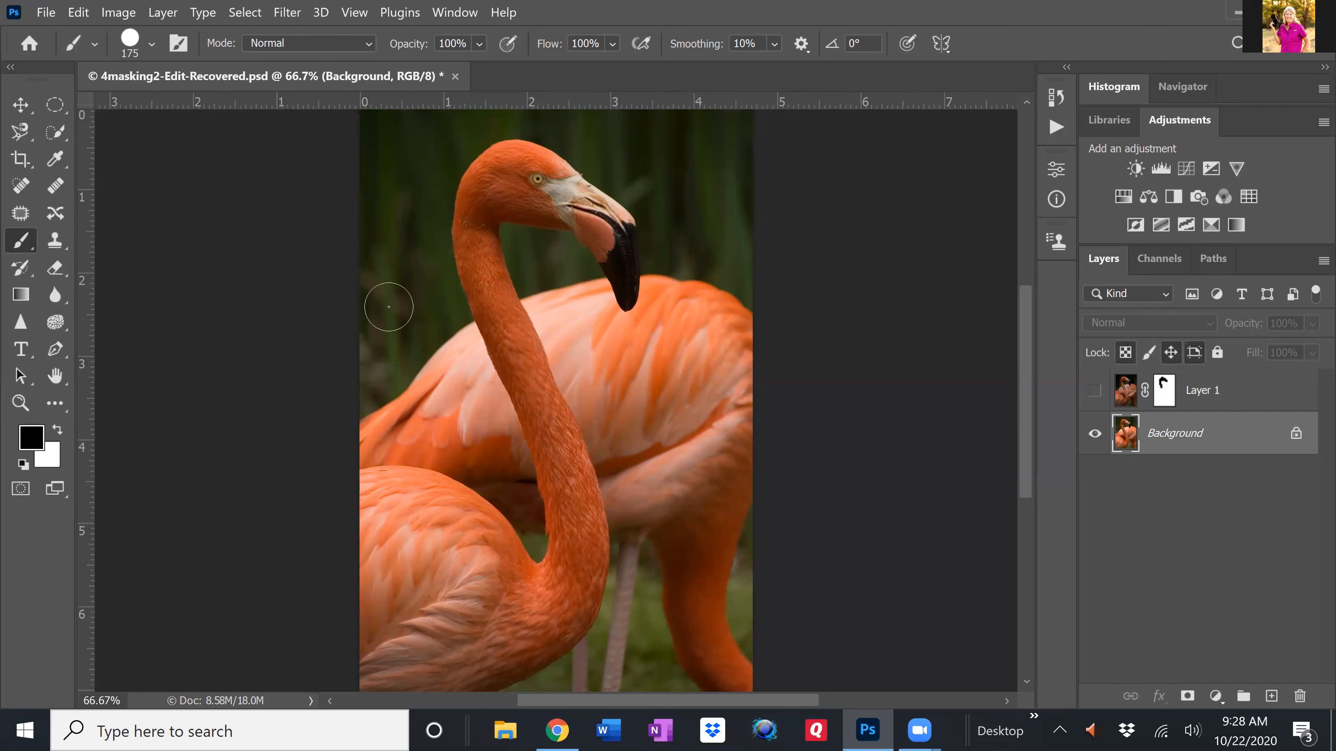
click(51, 133)
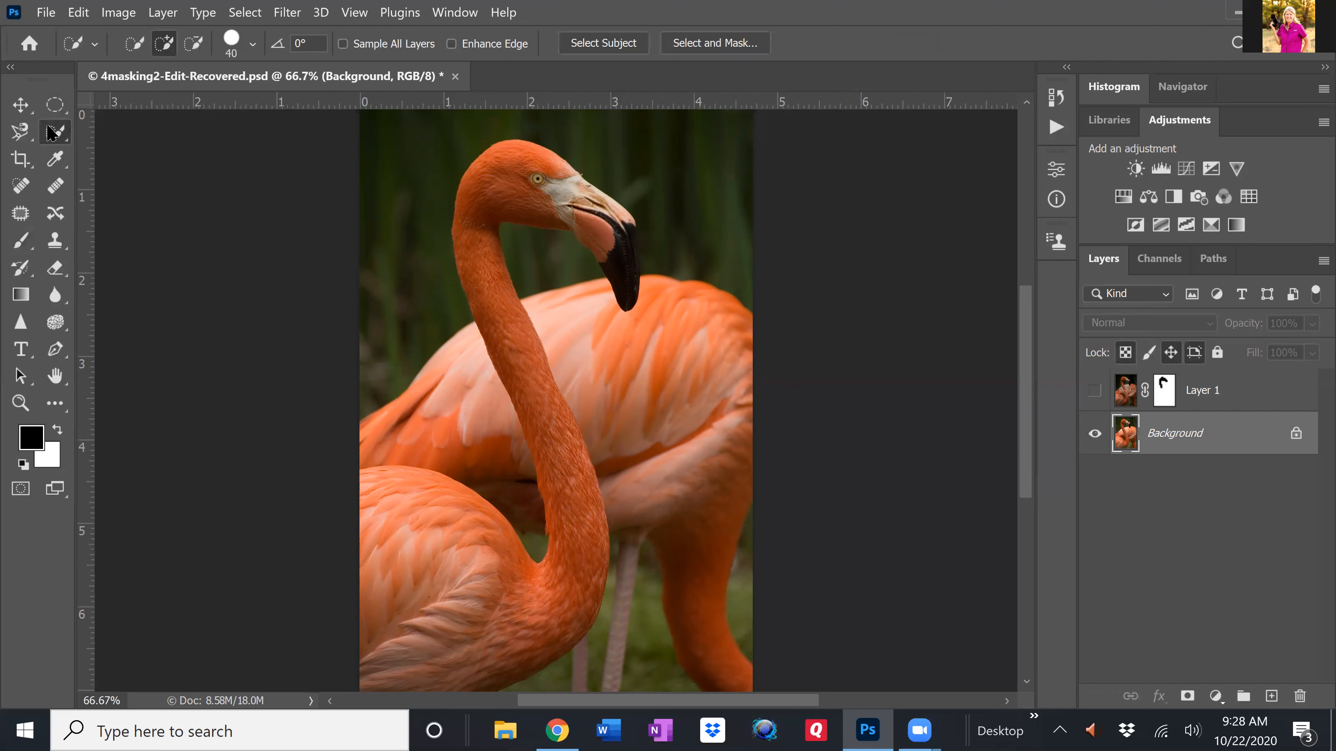
click(594, 48)
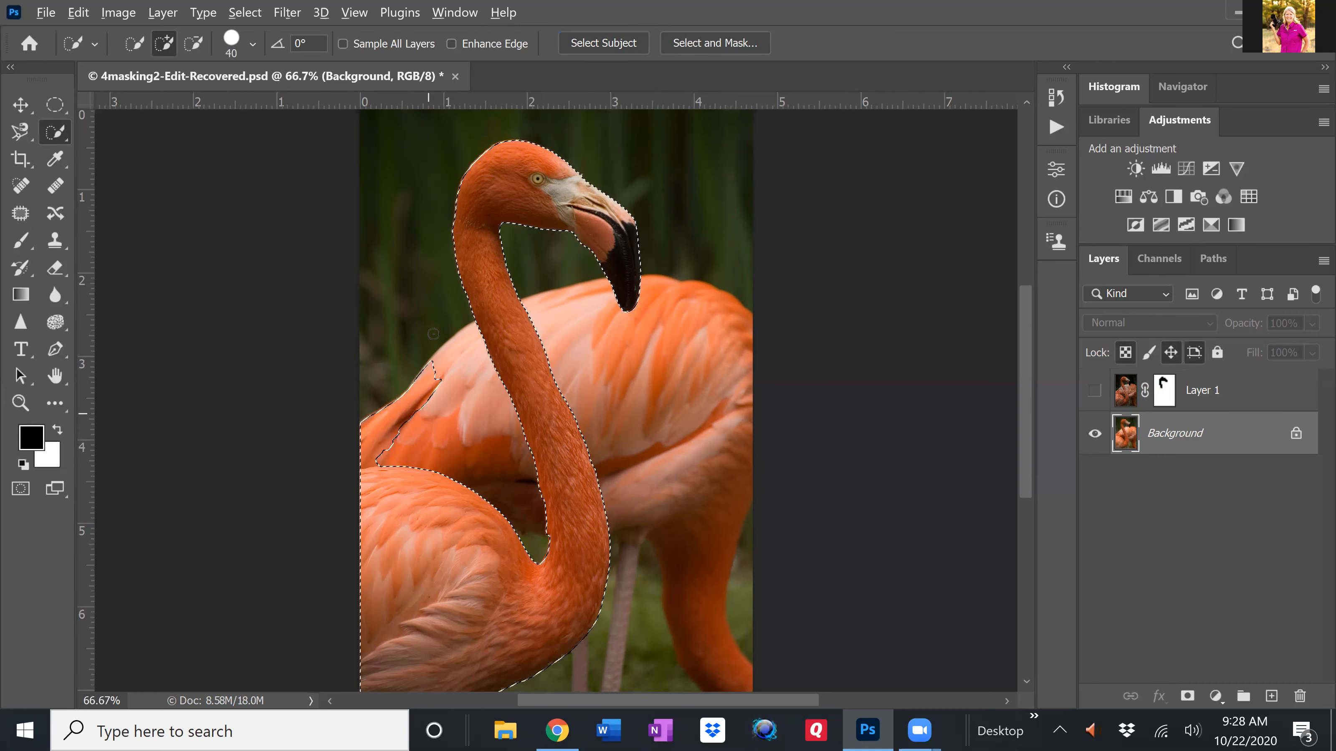
key(alt)
alt+click(367, 423)
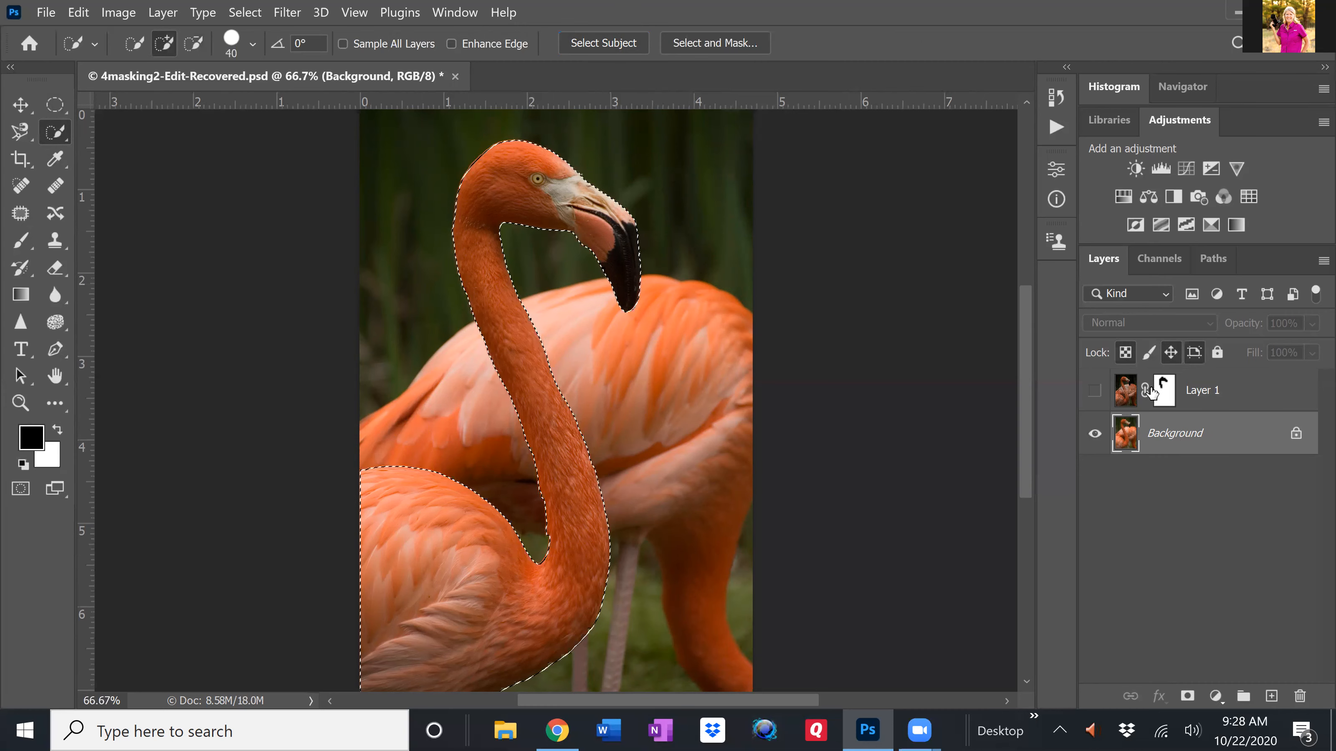
- Show Layer 1 with its layer mask active and make black the foreground color
click(1169, 398)
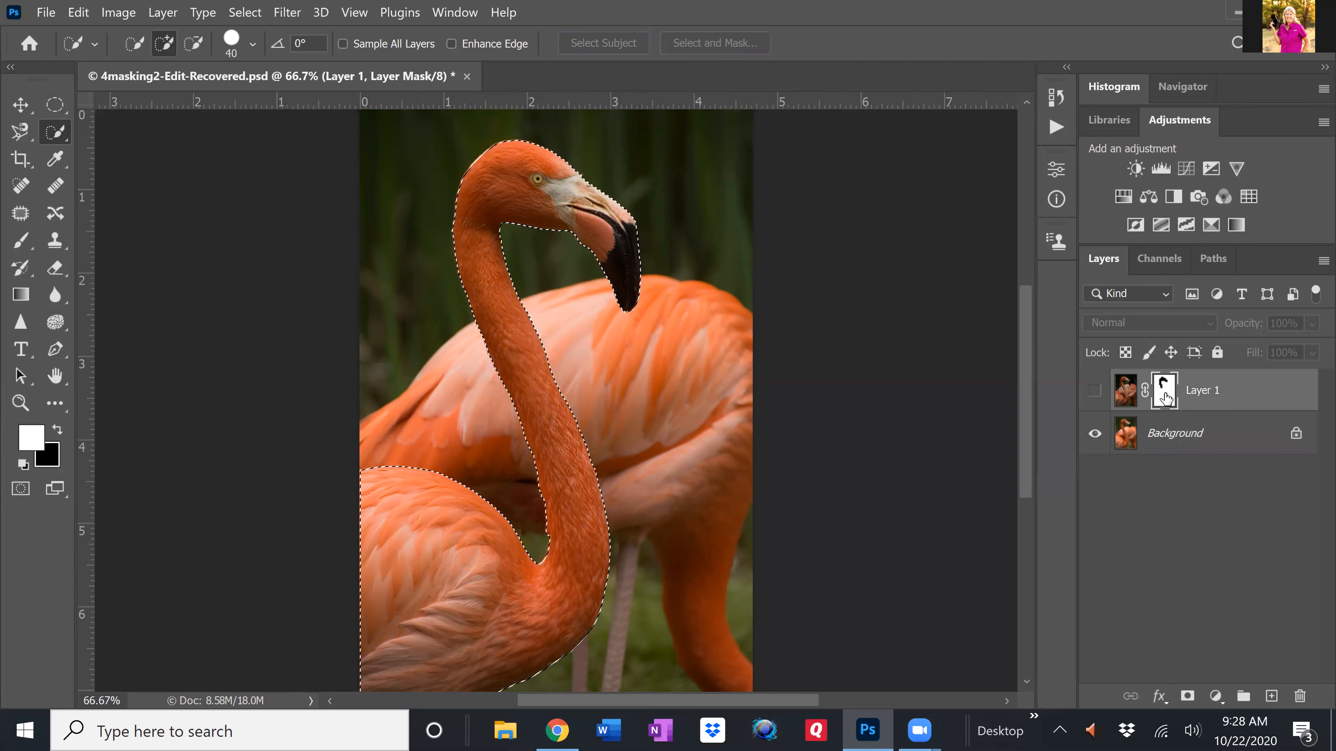
click(1095, 390)
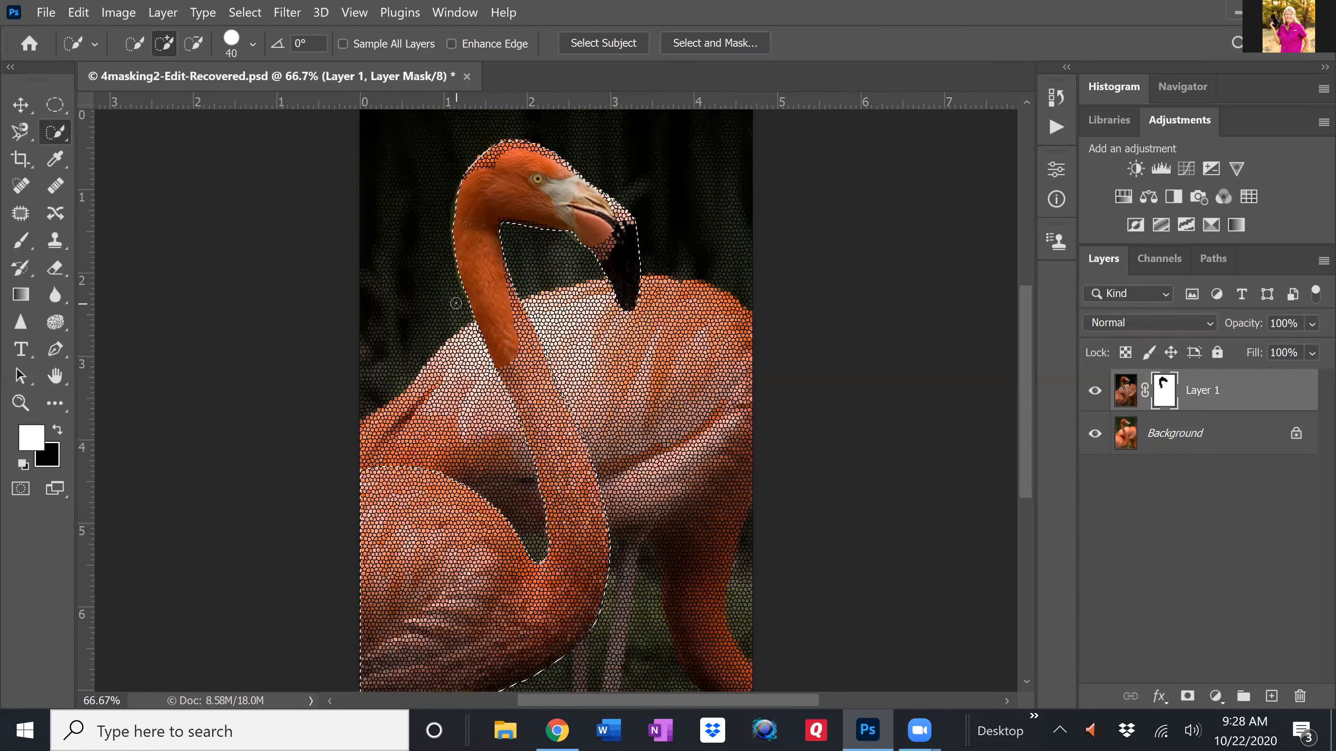
key(bracketright)
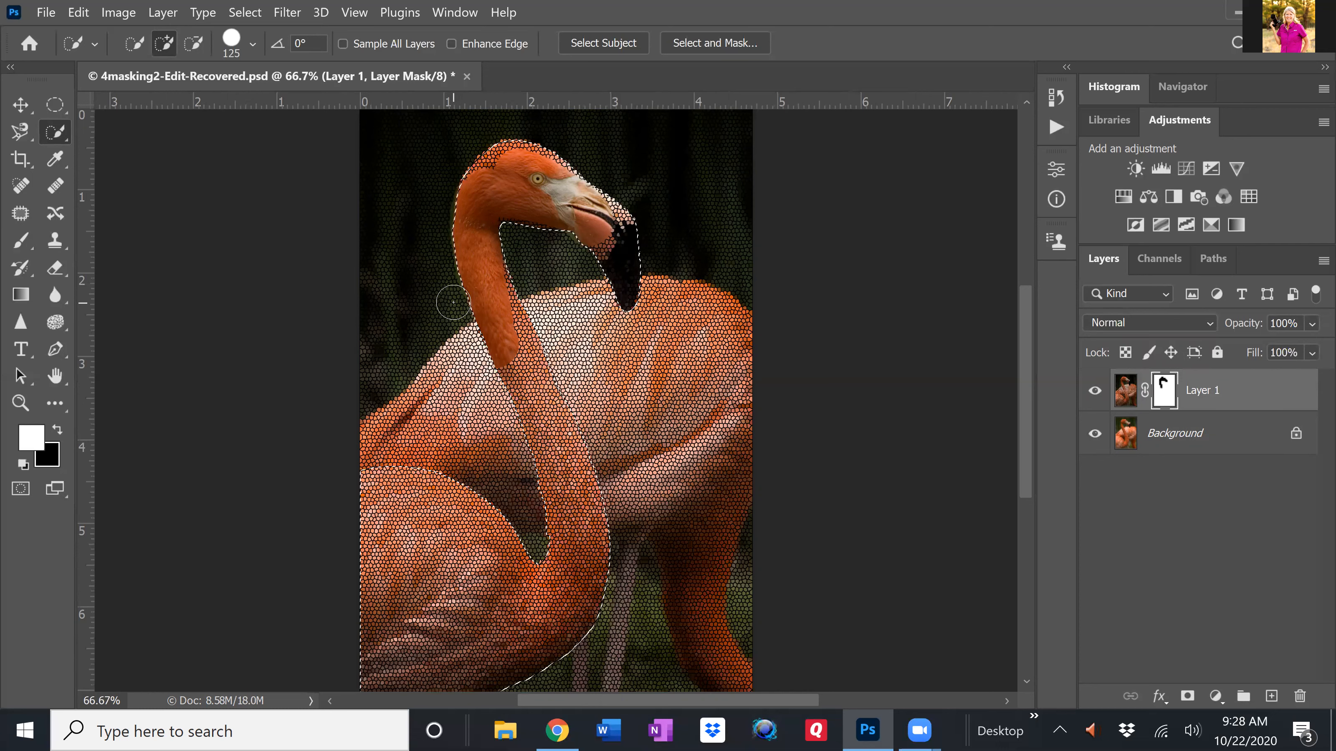
key(x)
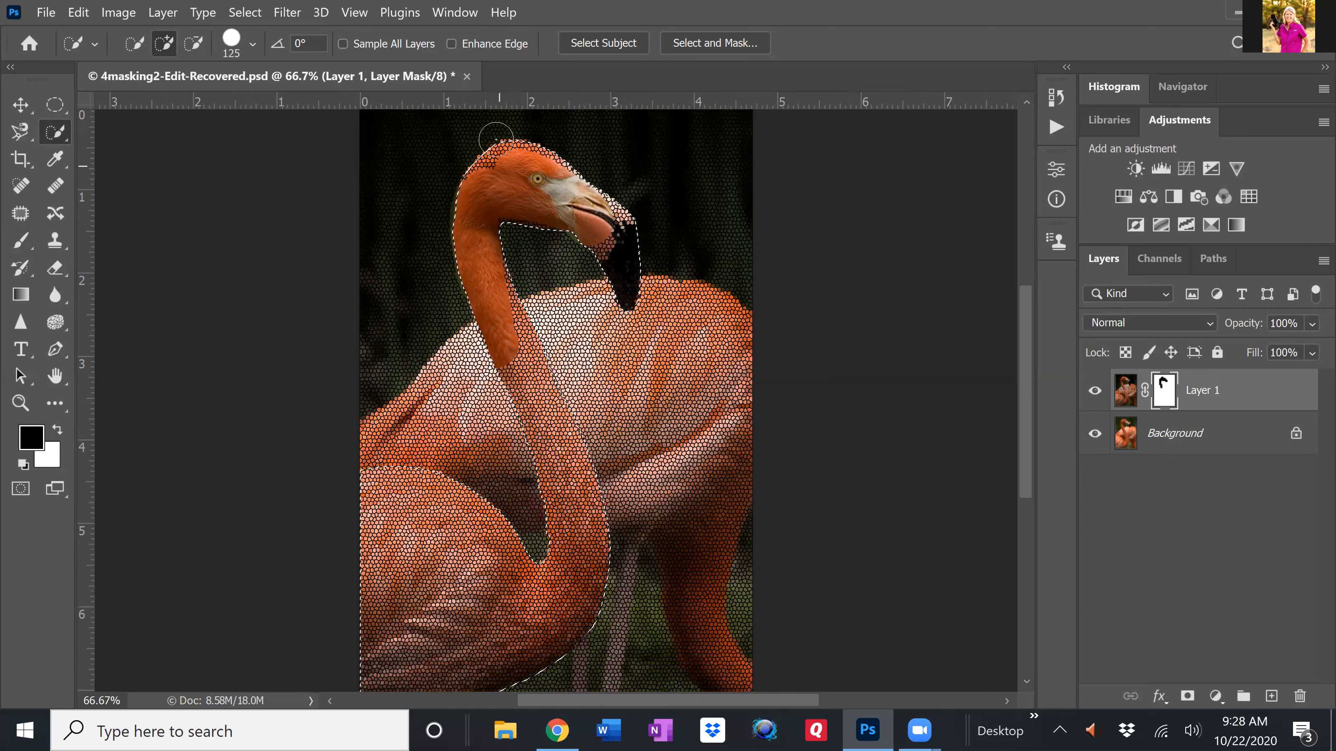
click(632, 264)
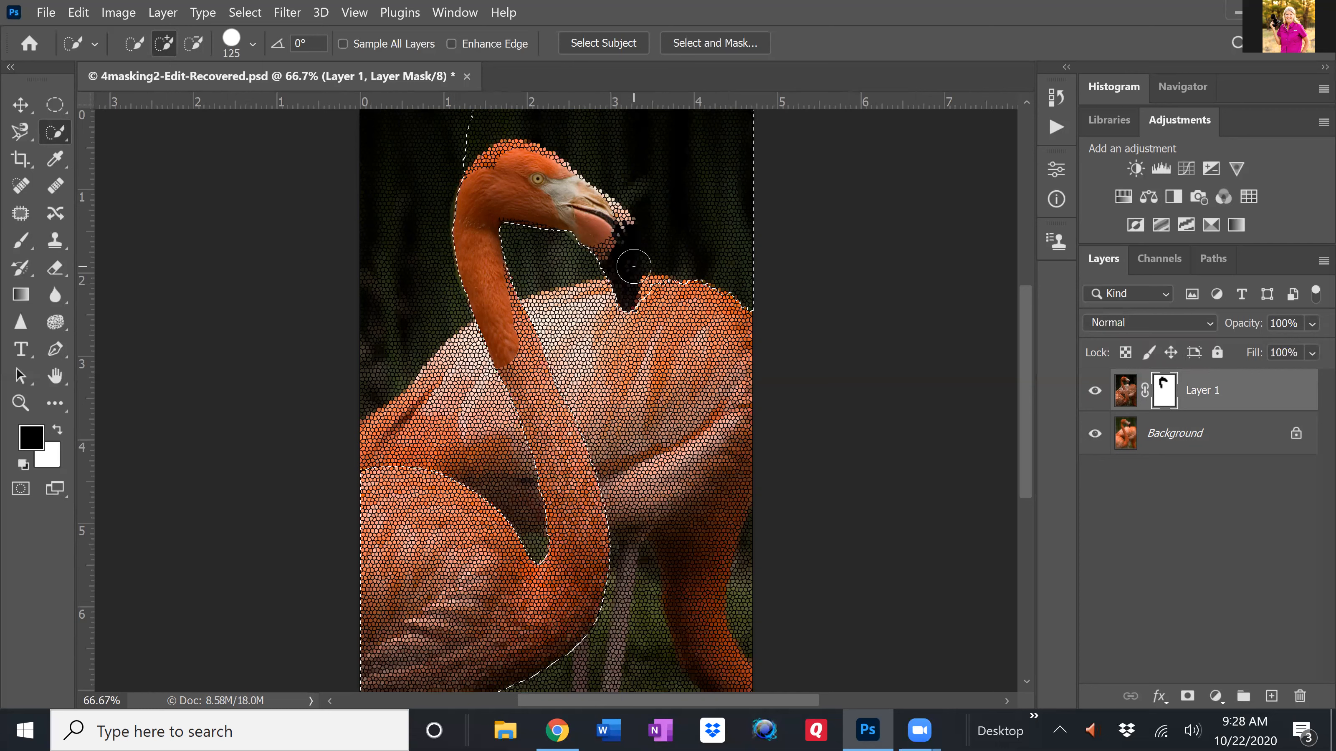
key(ctrl+z)
key(ctrl+2)
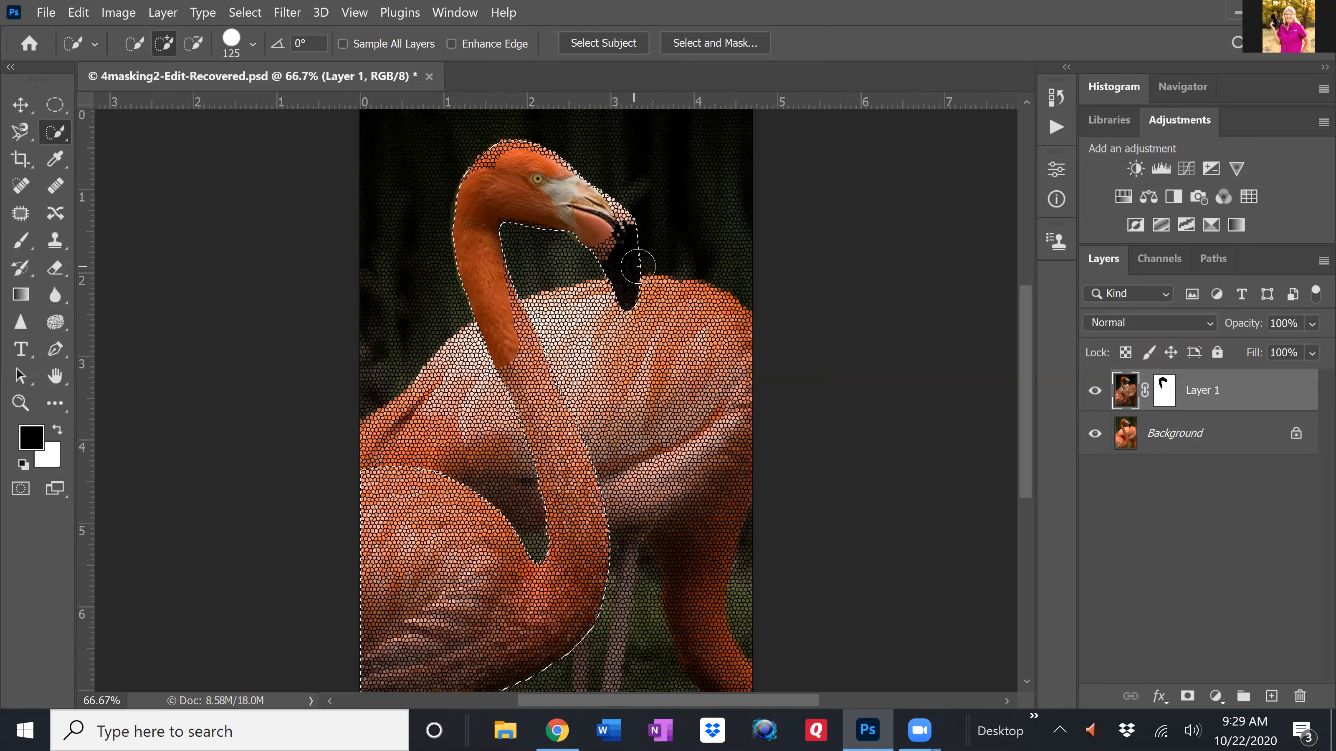
- Brush black onto Layer 1's mask inside the selection to reveal the front flamingo's original head and beak
click(19, 242)
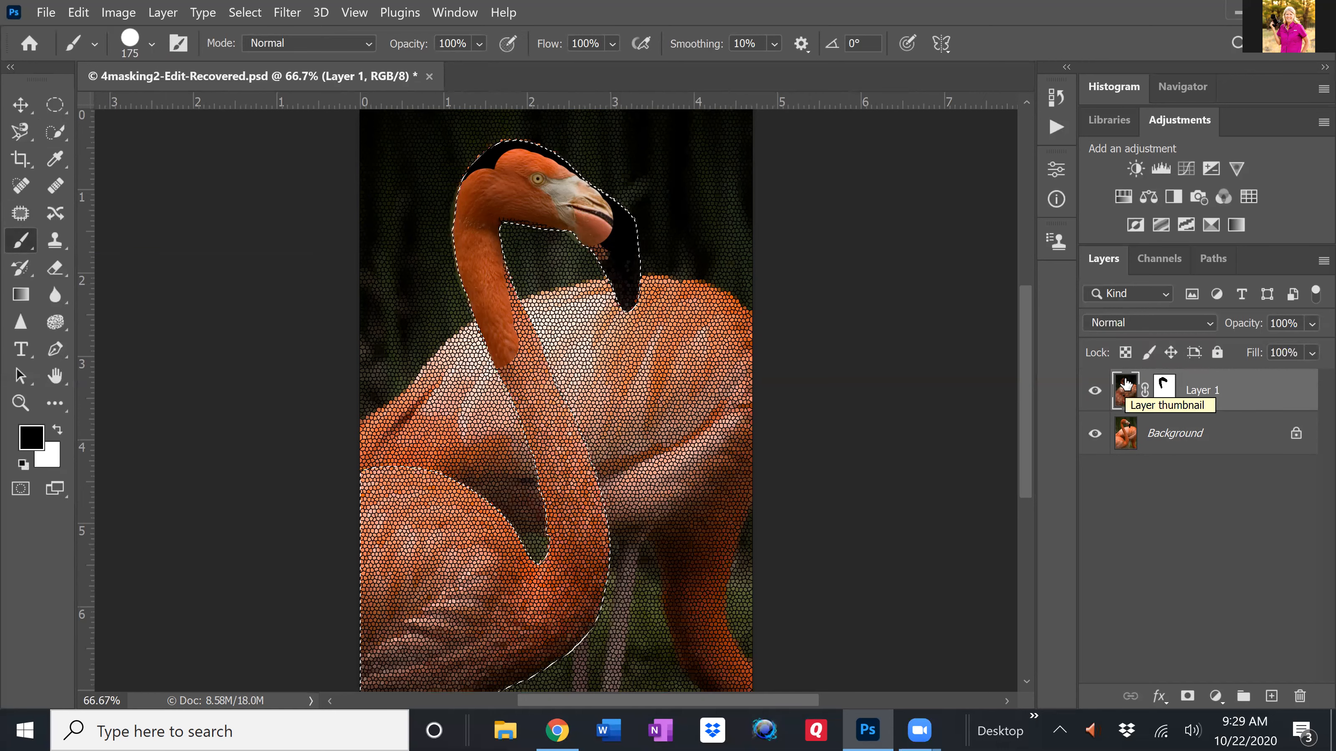
key(ctrl+z)
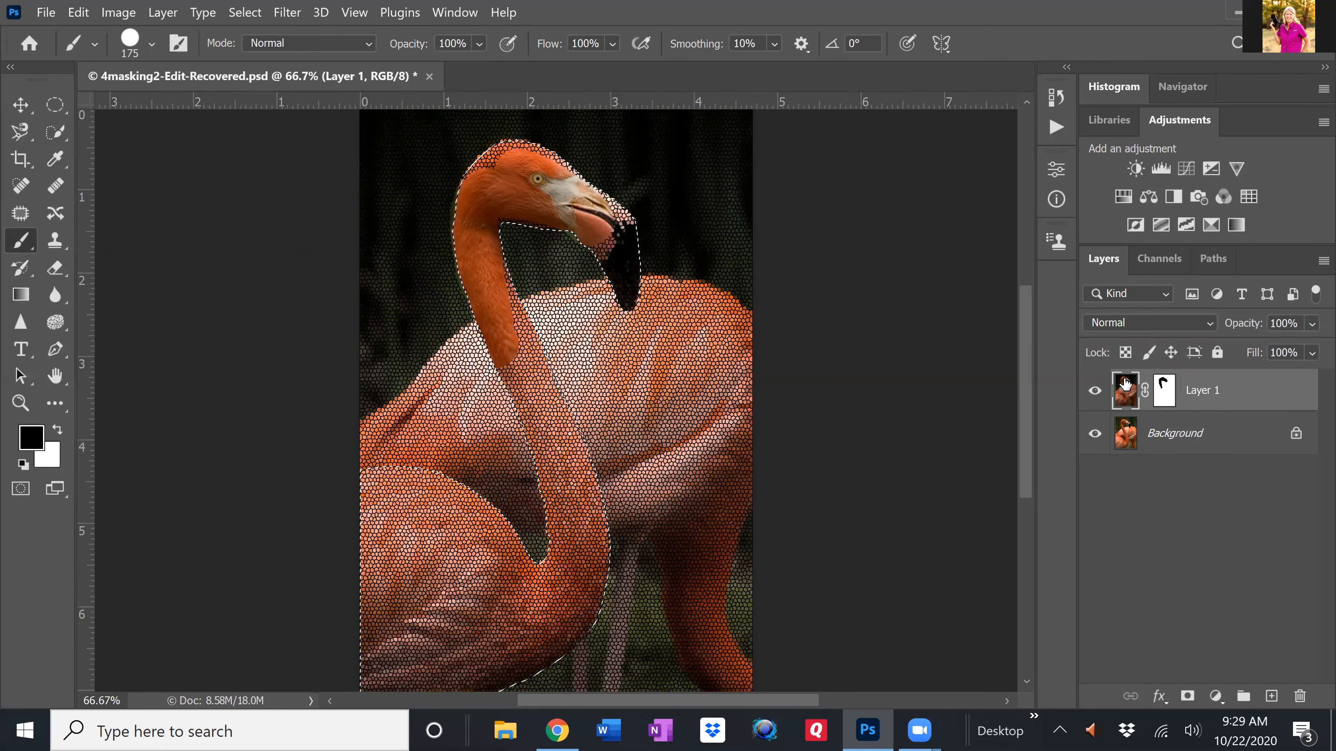
click(1164, 394)
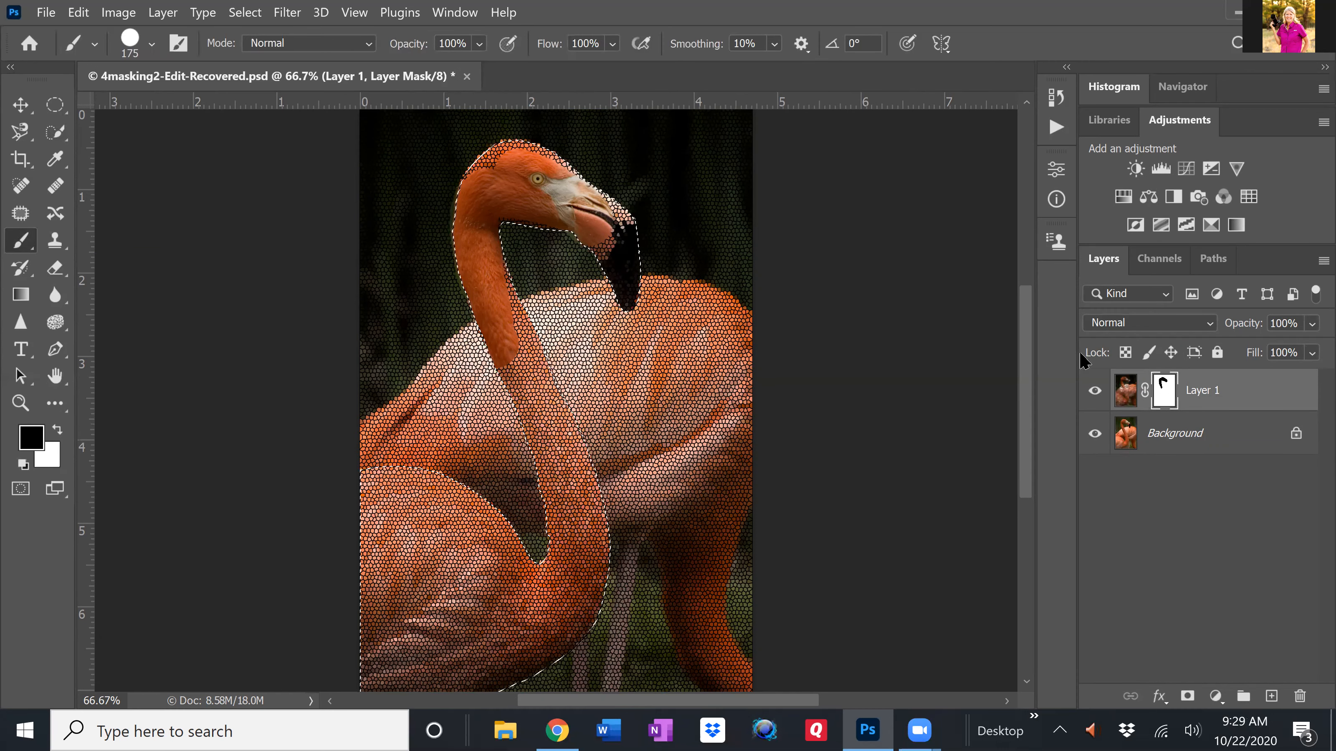
mouse_move(468, 179)
mouse_down()
mouse_move(582, 157)
mouse_move(604, 181)
mouse_move(502, 229)
mouse_move(625, 263)
mouse_up()
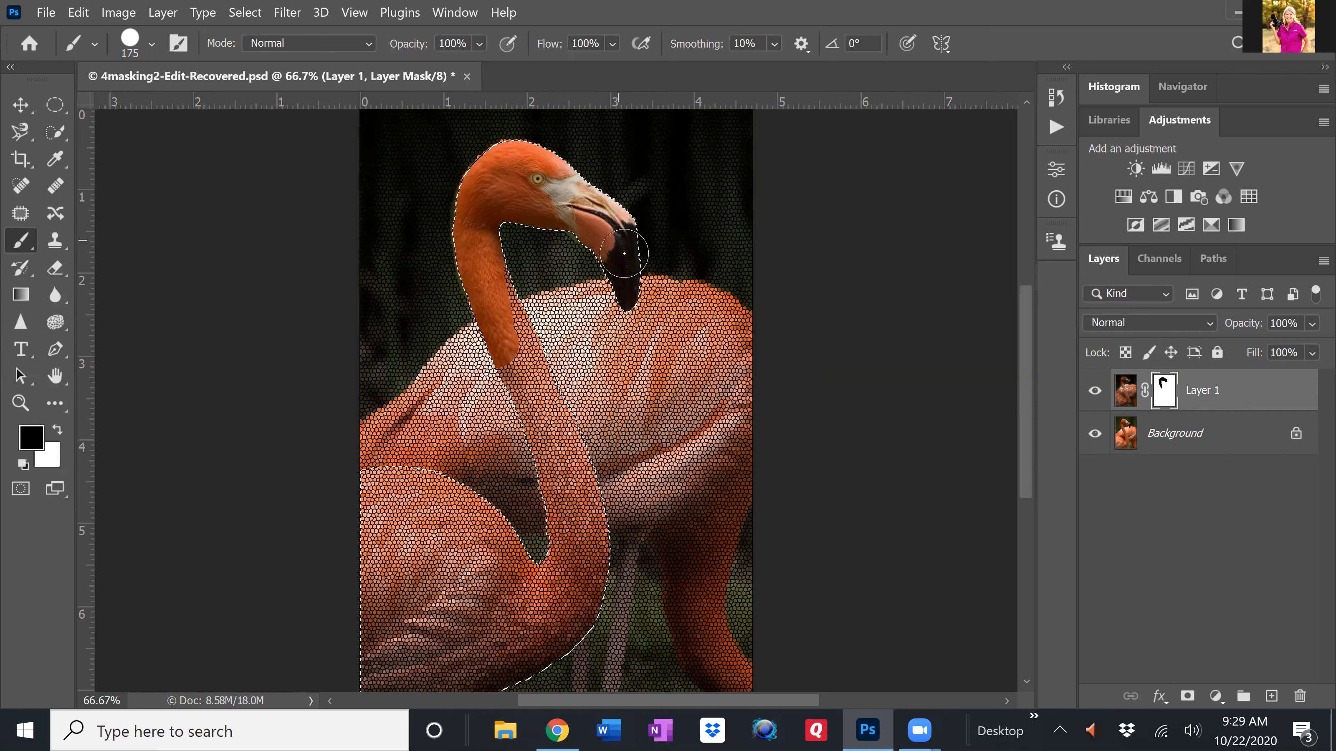
- Paint black on the mask over the selected neck and body with the brush enlarged to 600, and clear the selection
mouse_move(617, 450)
mouse_down()
mouse_move(616, 527)
mouse_move(516, 386)
mouse_up()
key(bracketright)
key(bracketright)
key(bracketright)
key(bracketright)
key(bracketright)
key(bracketright)
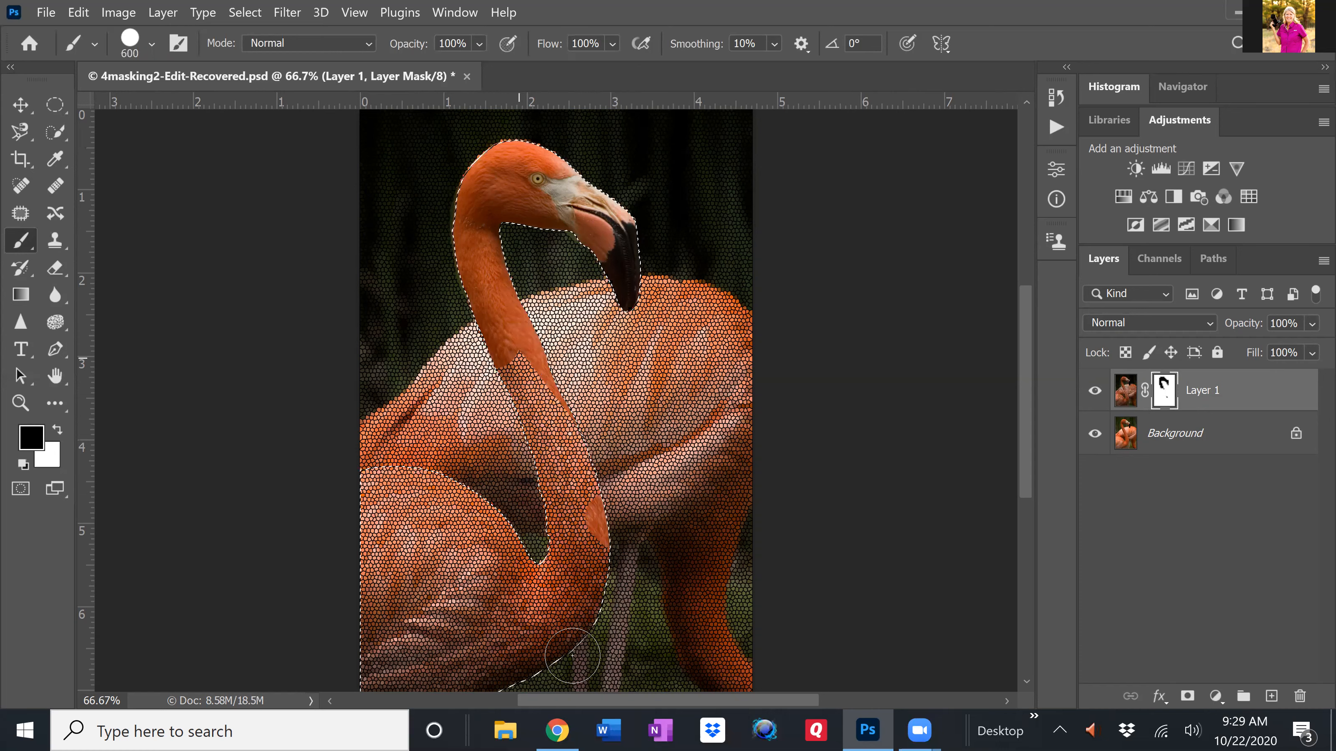
mouse_move(572, 656)
mouse_down()
mouse_move(271, 553)
mouse_move(528, 628)
mouse_move(494, 531)
mouse_up()
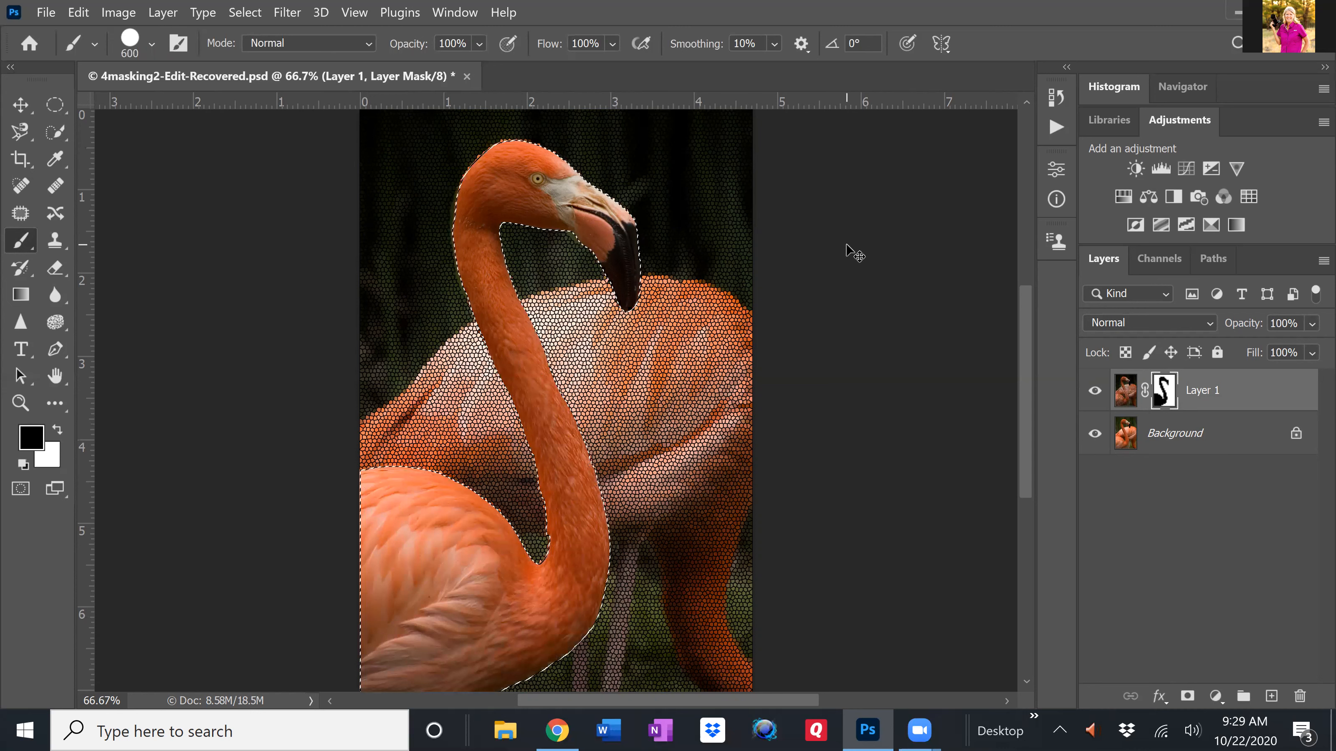
key(ctrl+d)
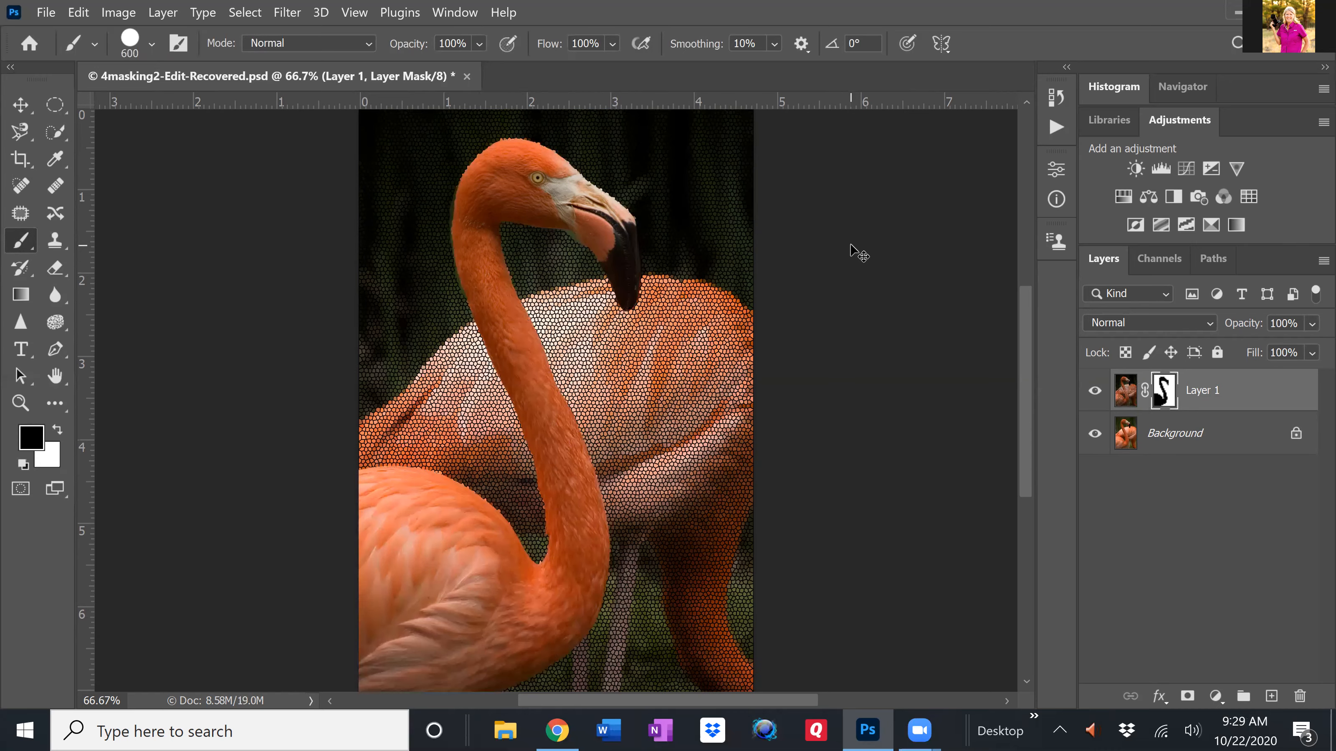
- Reduce the brush size to 60 px for retouching the mask edge along the front flamingo's back
key(ctrl+plus)
key(ctrl+plus)
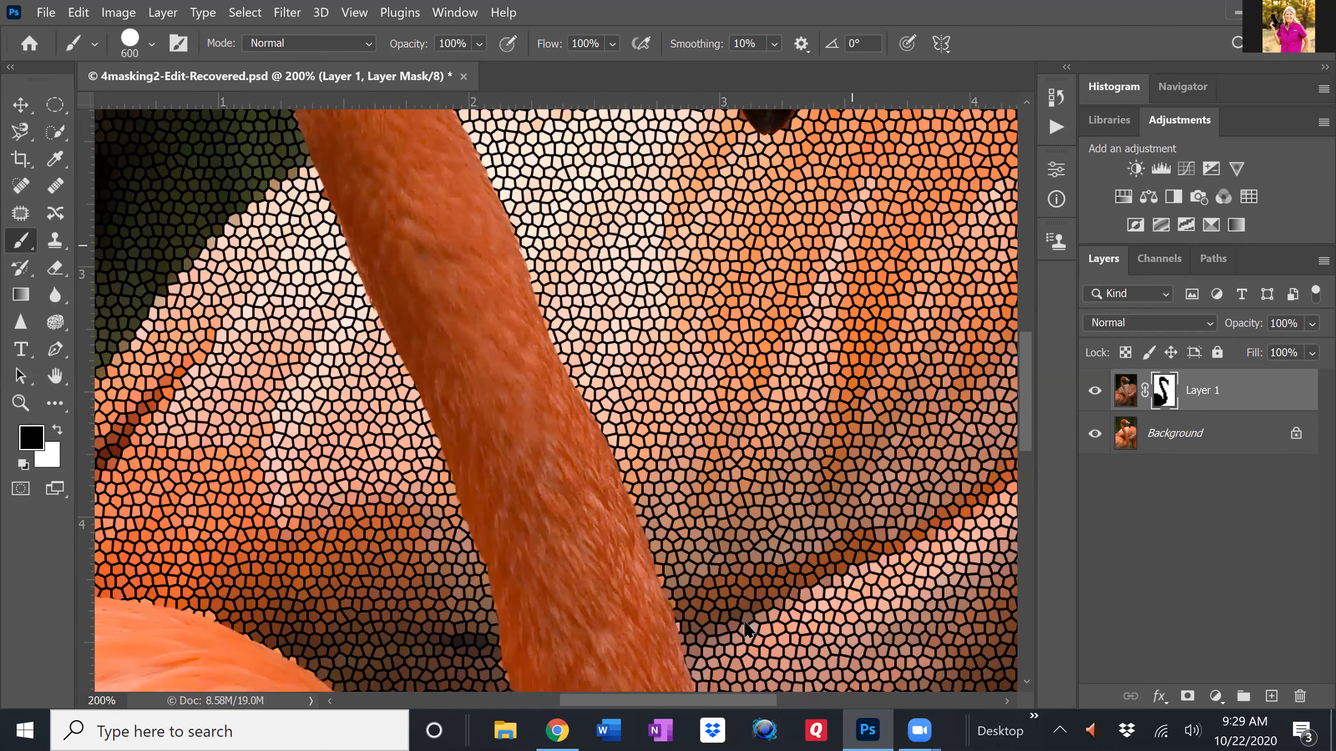
drag(603, 700, 503, 698)
click(504, 699)
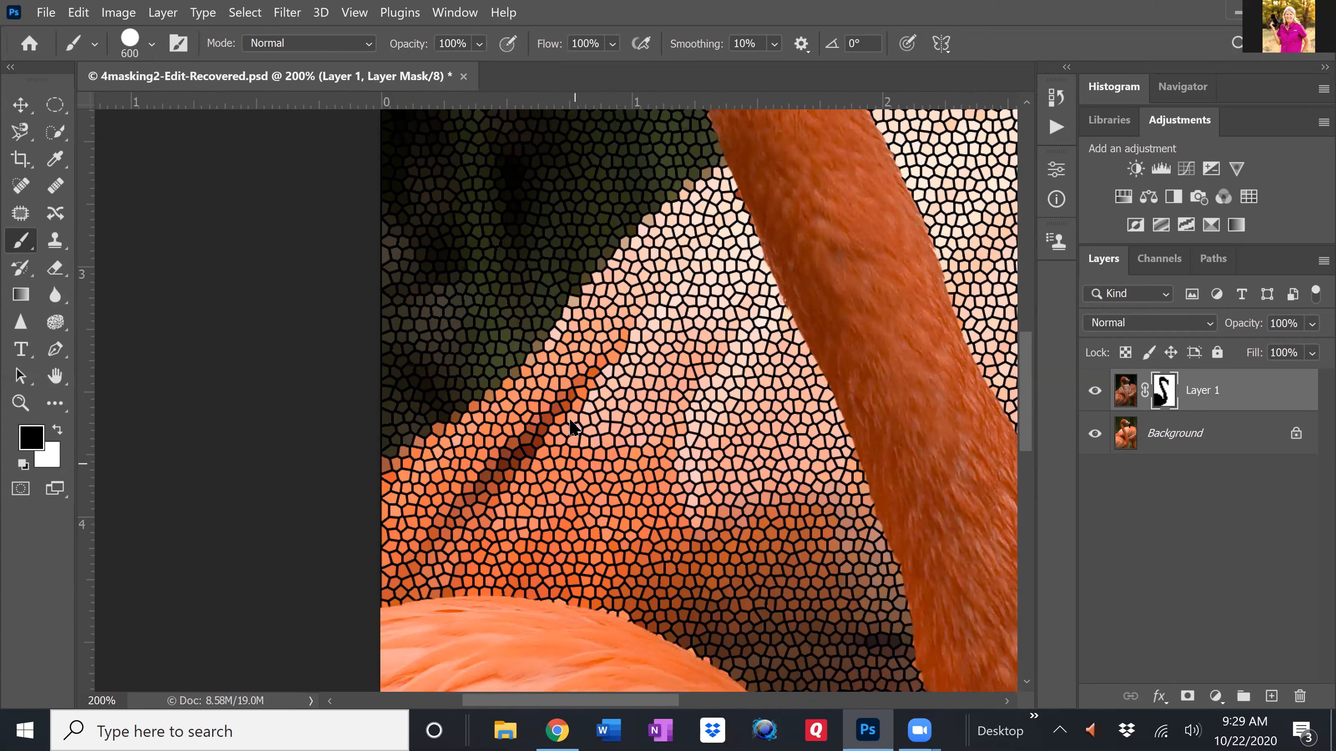
key(bracketleft)
key(bracketleft)
key(bracketleft)
key(bracketleft)
key(bracketleft)
key(bracketleft)
key(bracketleft)
key(bracketleft)
drag(1028, 421, 1028, 477)
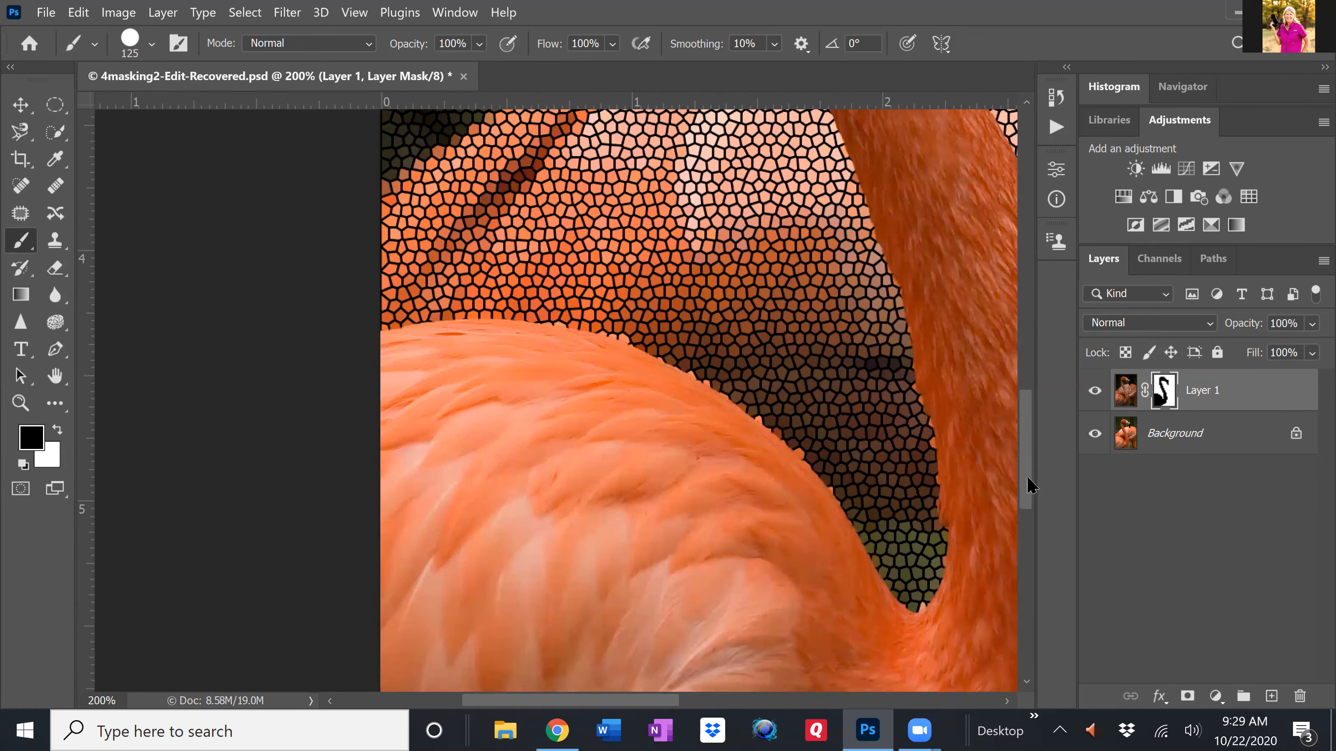
key(bracketleft)
scroll(678, 369, down, 1)
key(bracketleft)
key(bracketleft)
key(bracketleft)
key(bracketleft)
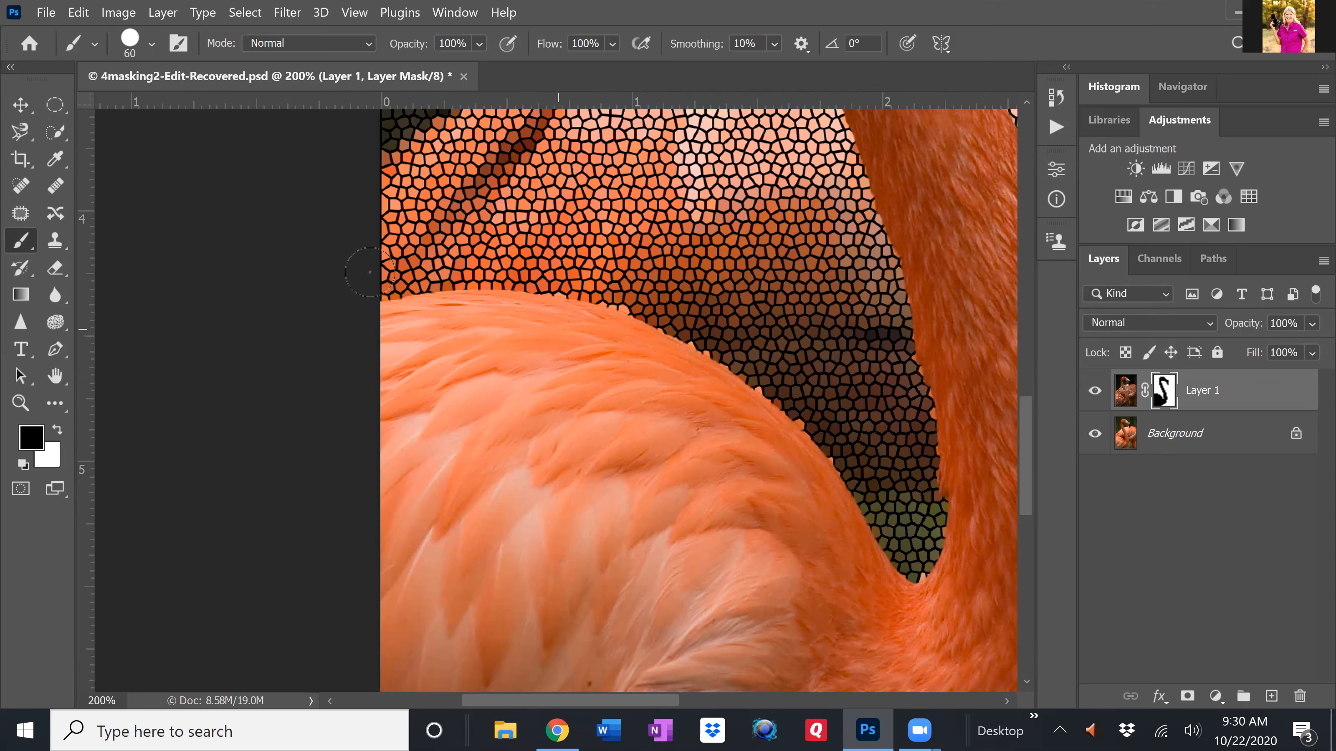
- Lower the brush hardness to 48%, and step it up and back down to a soft edge, keeping the size at 60 px
click(152, 45)
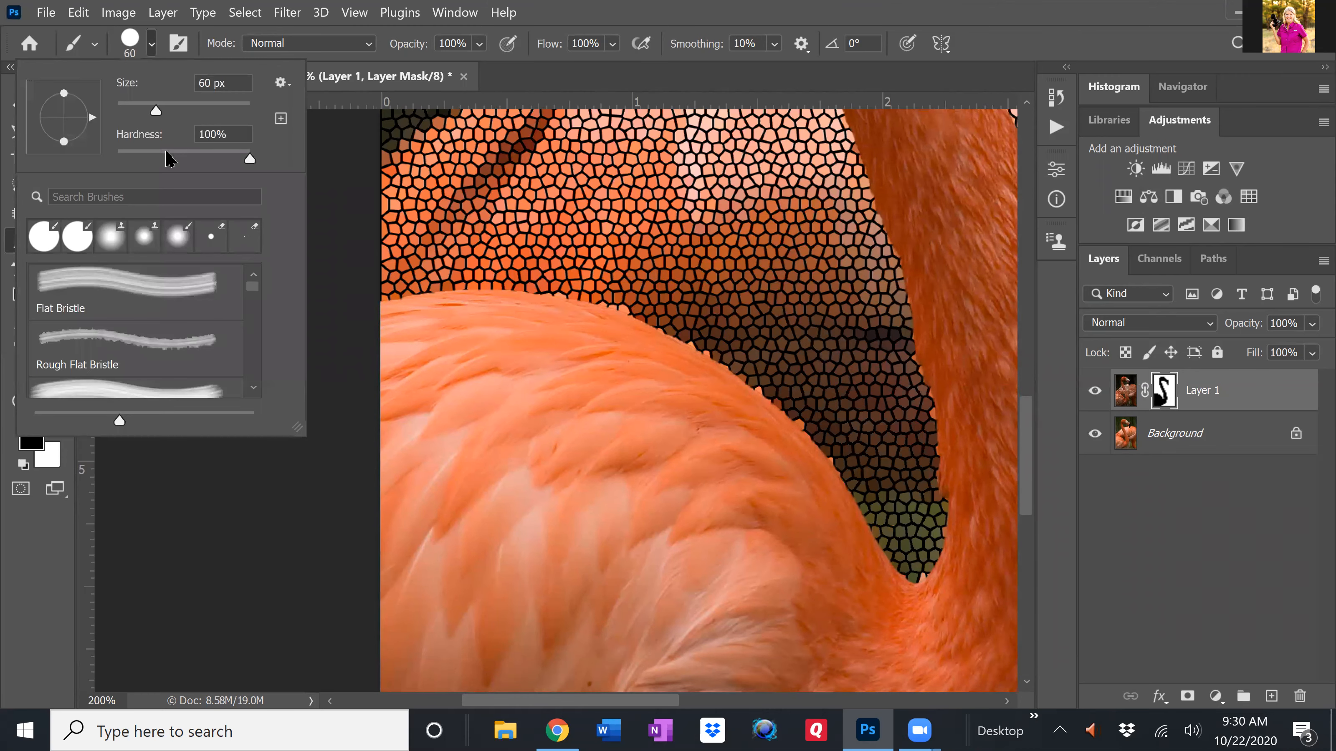
drag(250, 159, 182, 159)
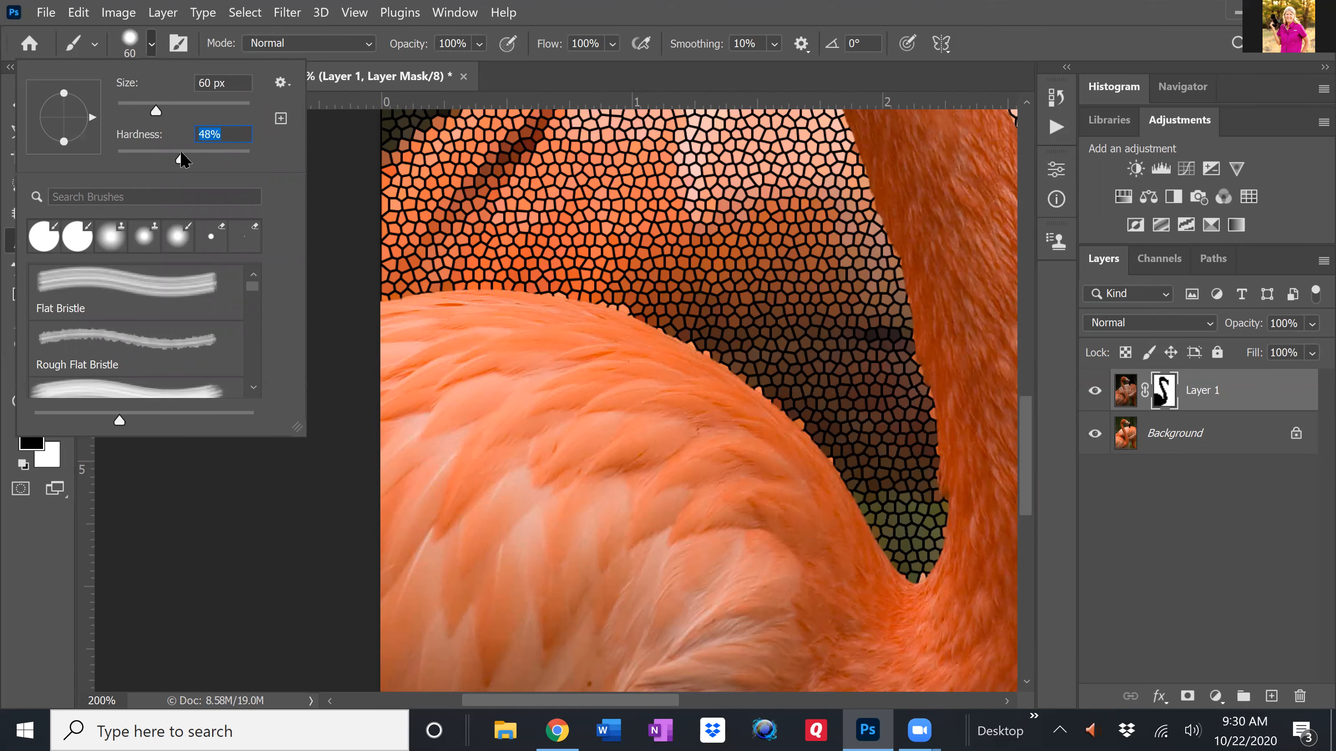
click(150, 44)
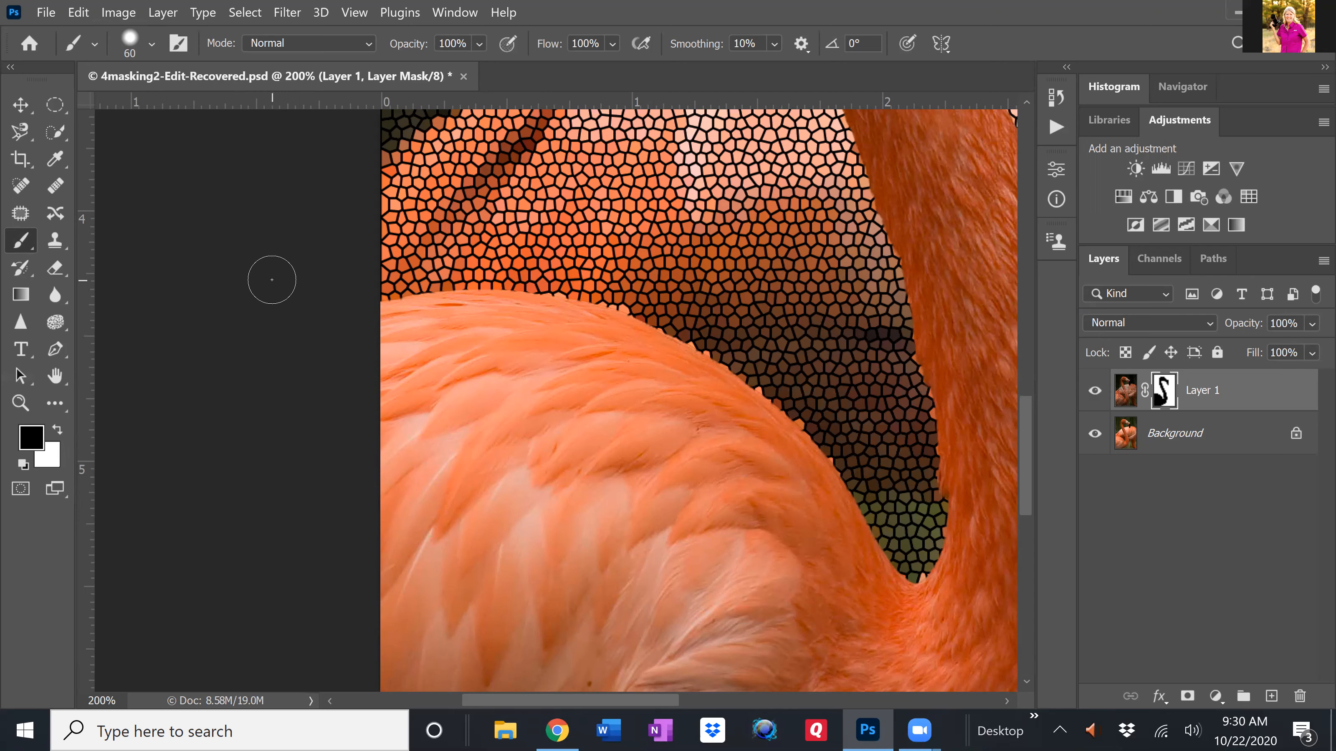
key(bracketleft)
key(bracketleft)
key(shift+bracketright)
key(shift+bracketright)
key(shift+bracketright)
key(shift+bracketright)
key(shift+bracketleft)
key(shift+bracketleft)
key(shift+bracketleft)
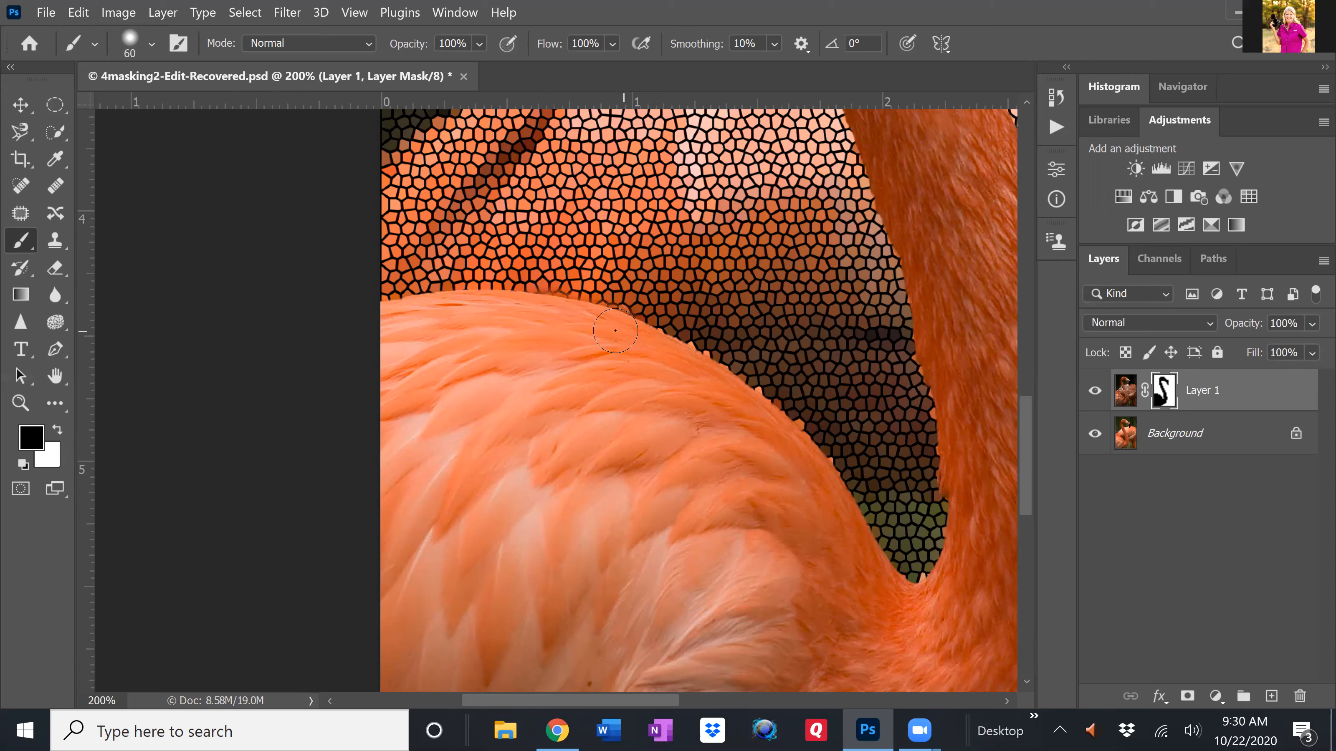
- Paint black on Layer 1's mask along the front flamingo's back and inner neck edge to clean up the jagged stained glass border
drag(678, 359, 800, 452)
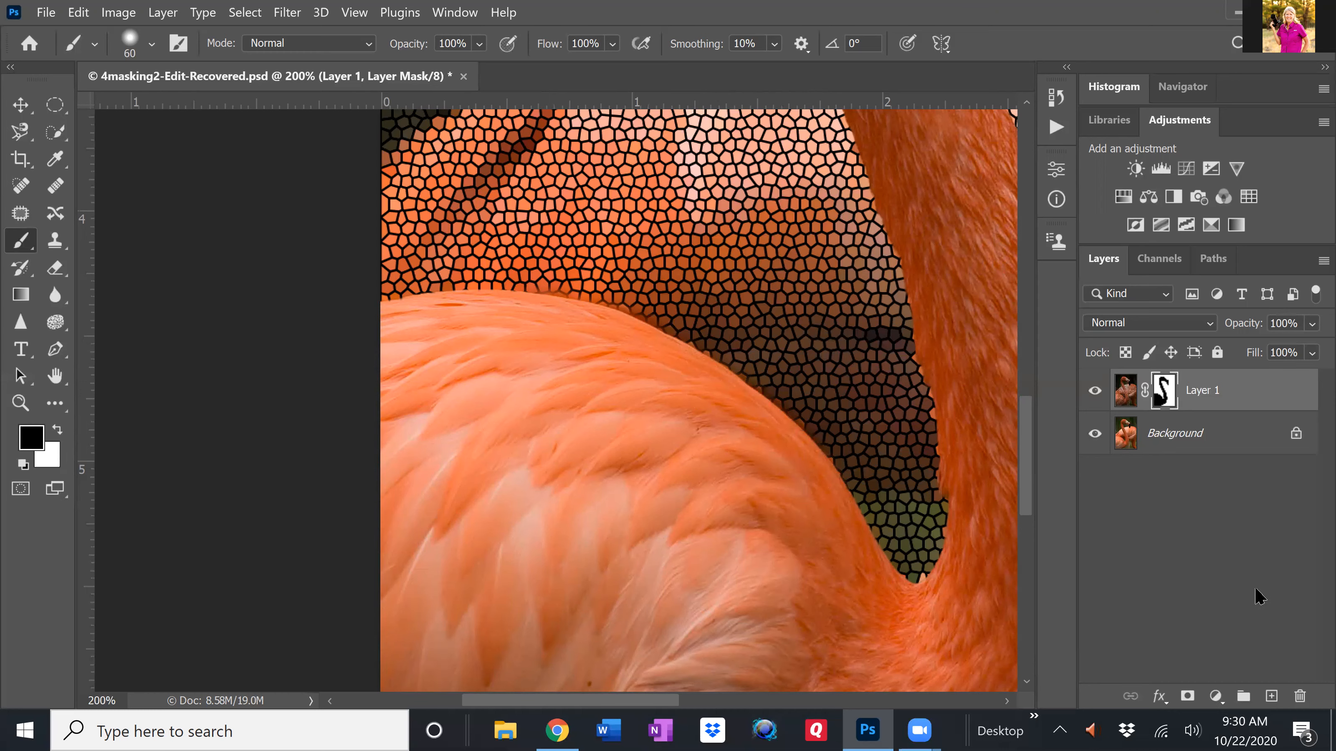
mouse_move(936, 347)
mouse_down()
mouse_move(956, 404)
mouse_move(947, 384)
mouse_move(953, 515)
mouse_up()
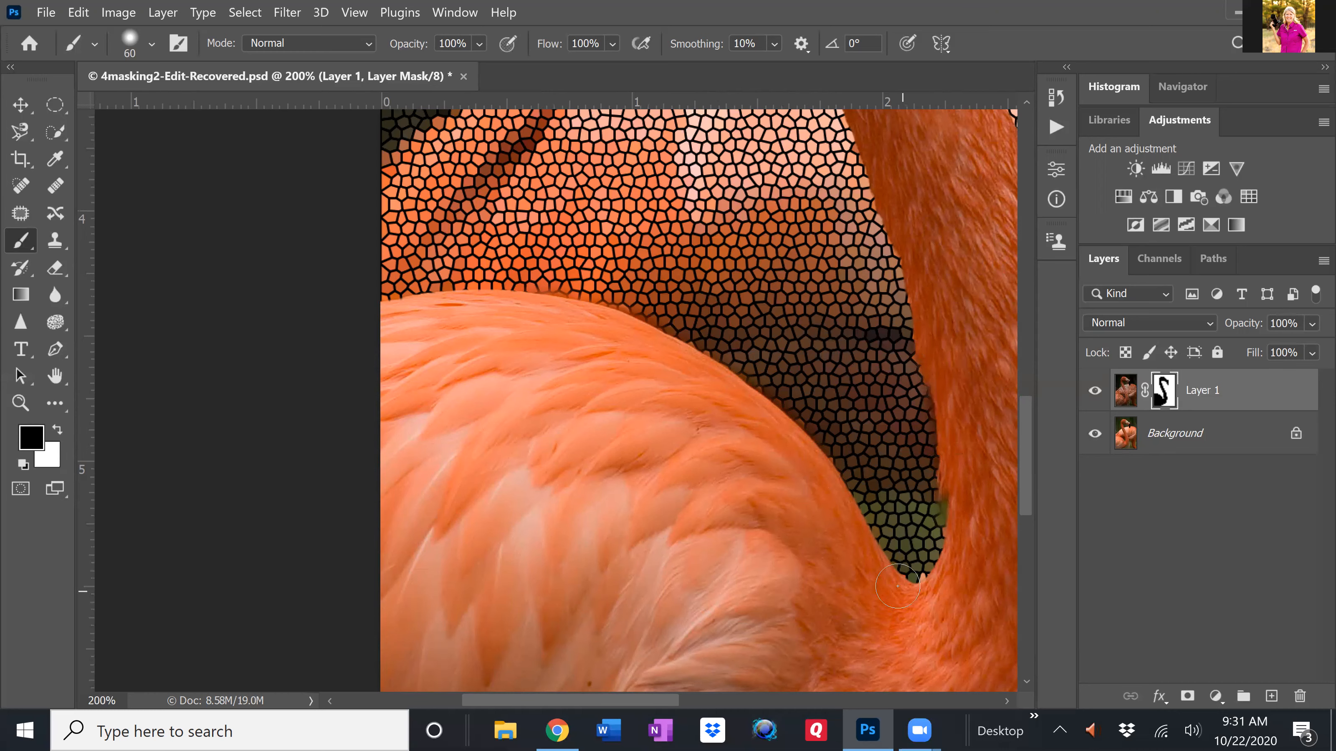
mouse_move(924, 594)
mouse_down()
mouse_move(955, 563)
mouse_move(963, 500)
mouse_up()
key(ctrl+minus)
key(ctrl+minus)
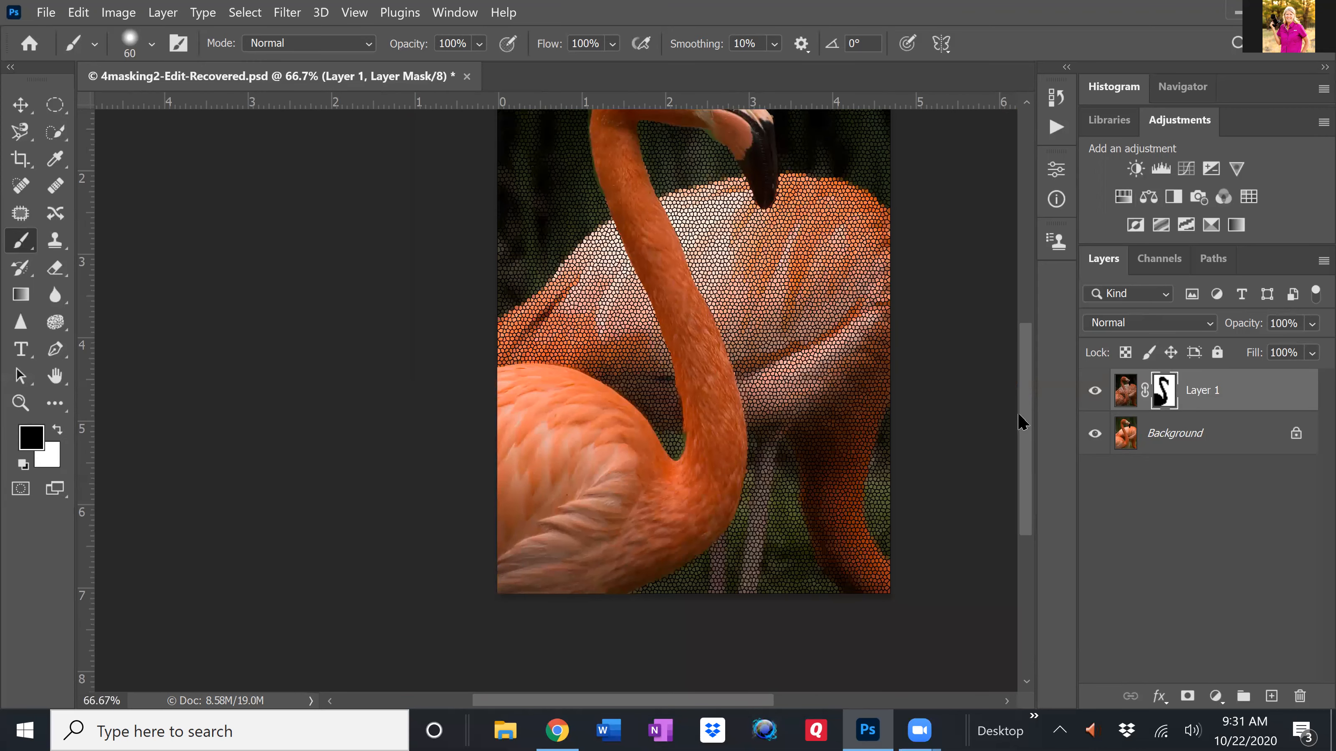
click(1029, 319)
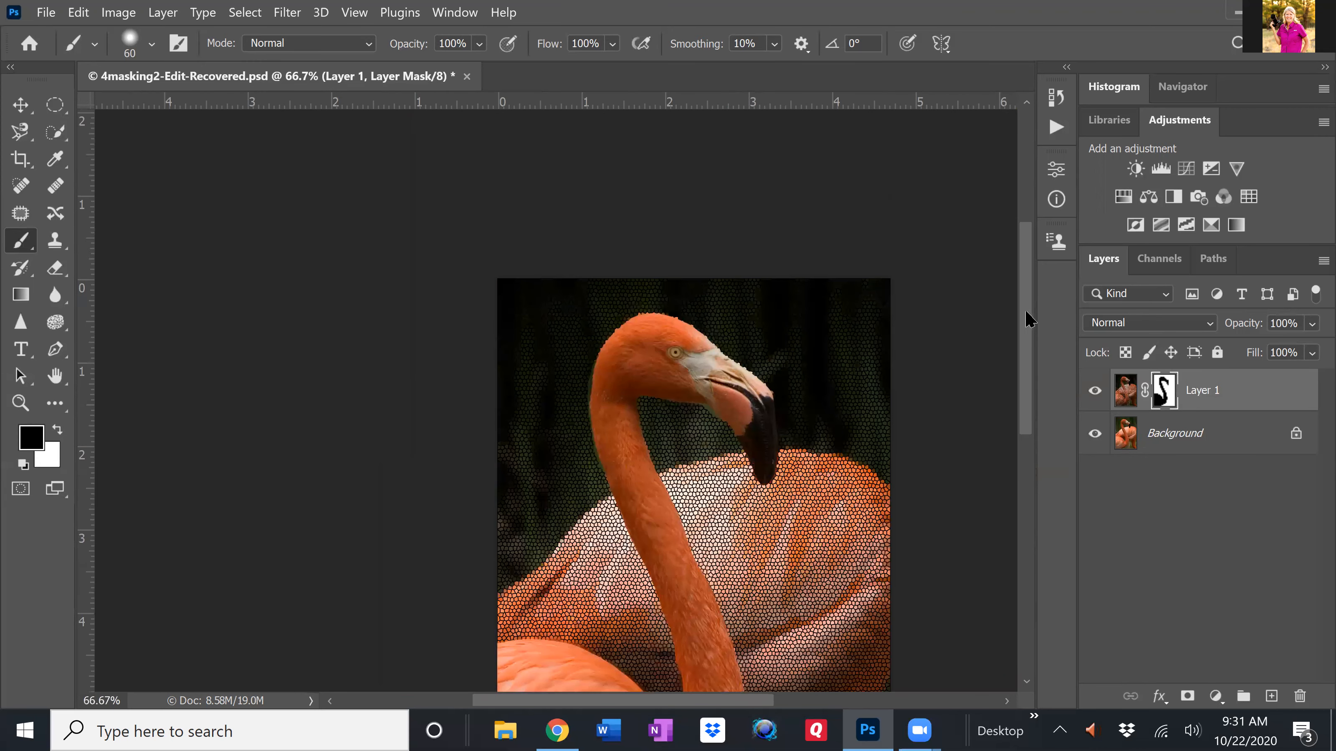
scroll(1032, 349, down, 3)
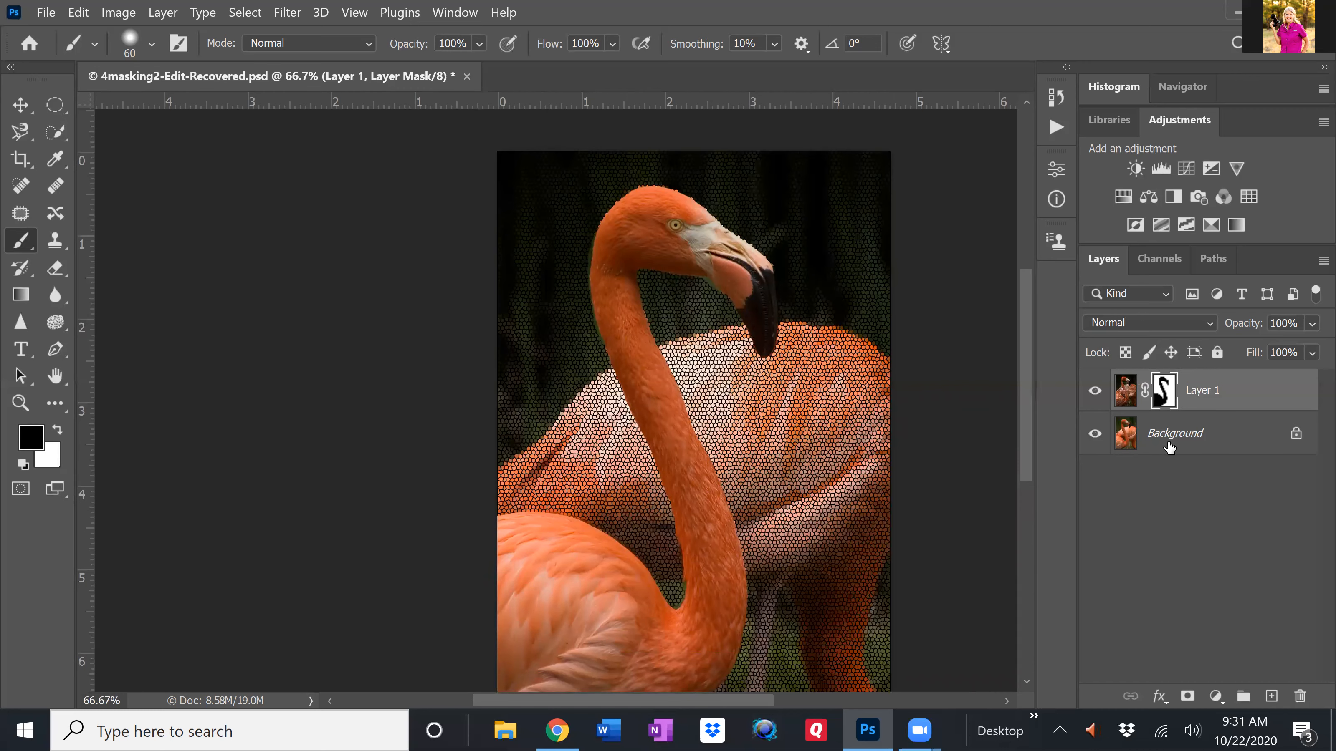
- Hide Layer 1 and duplicate the Background layer
click(1094, 392)
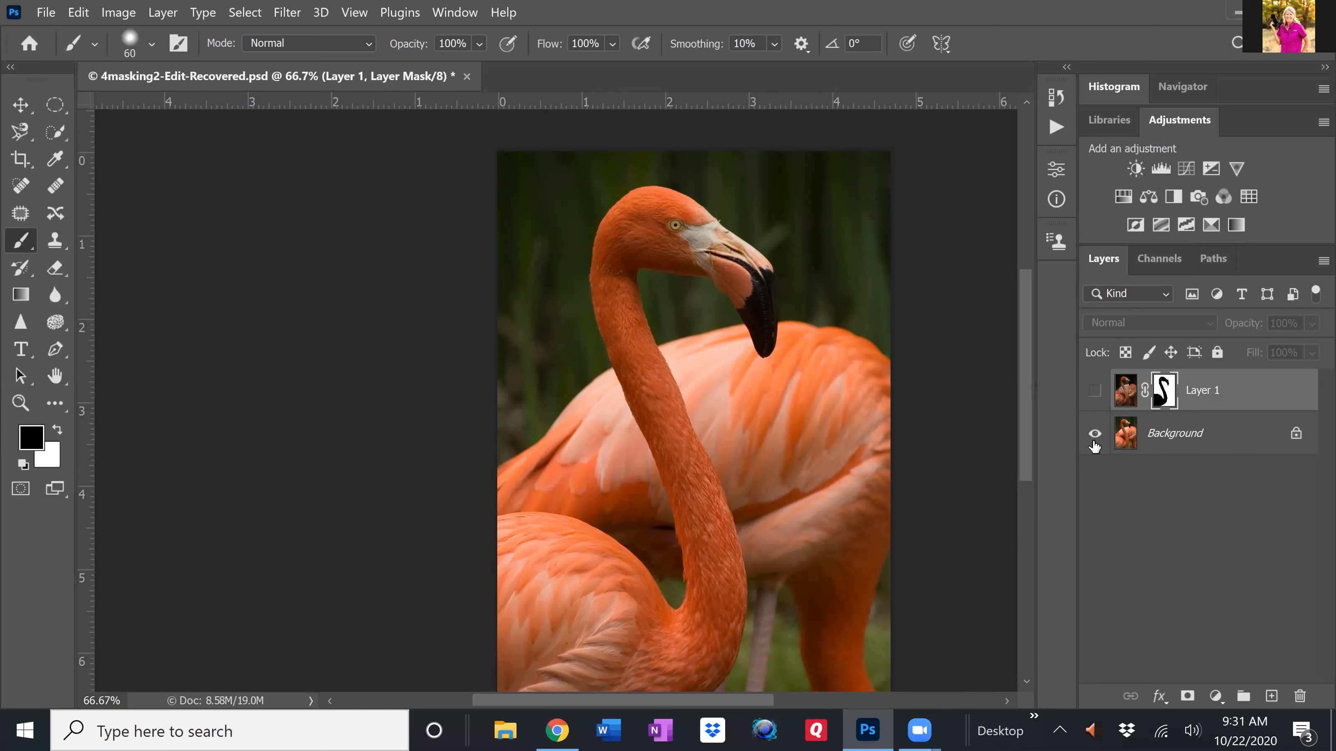
click(1233, 436)
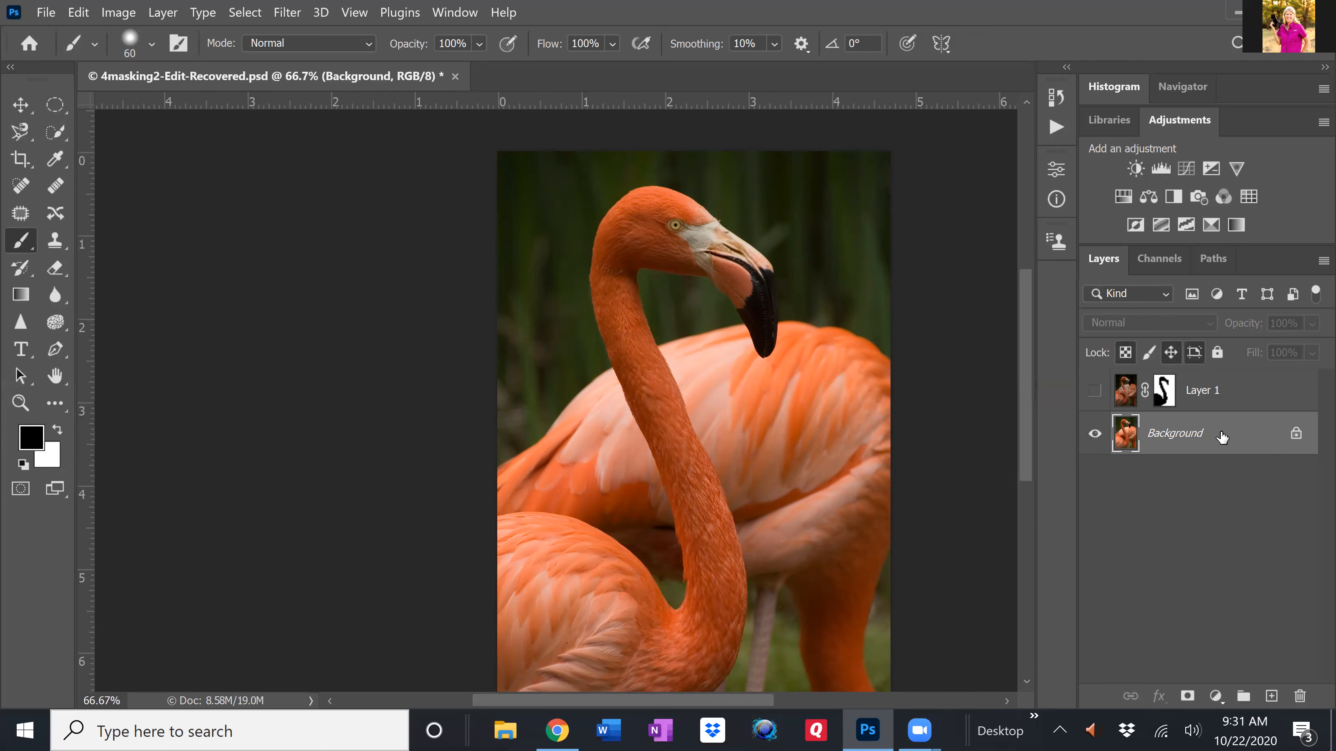
key(ctrl+j)
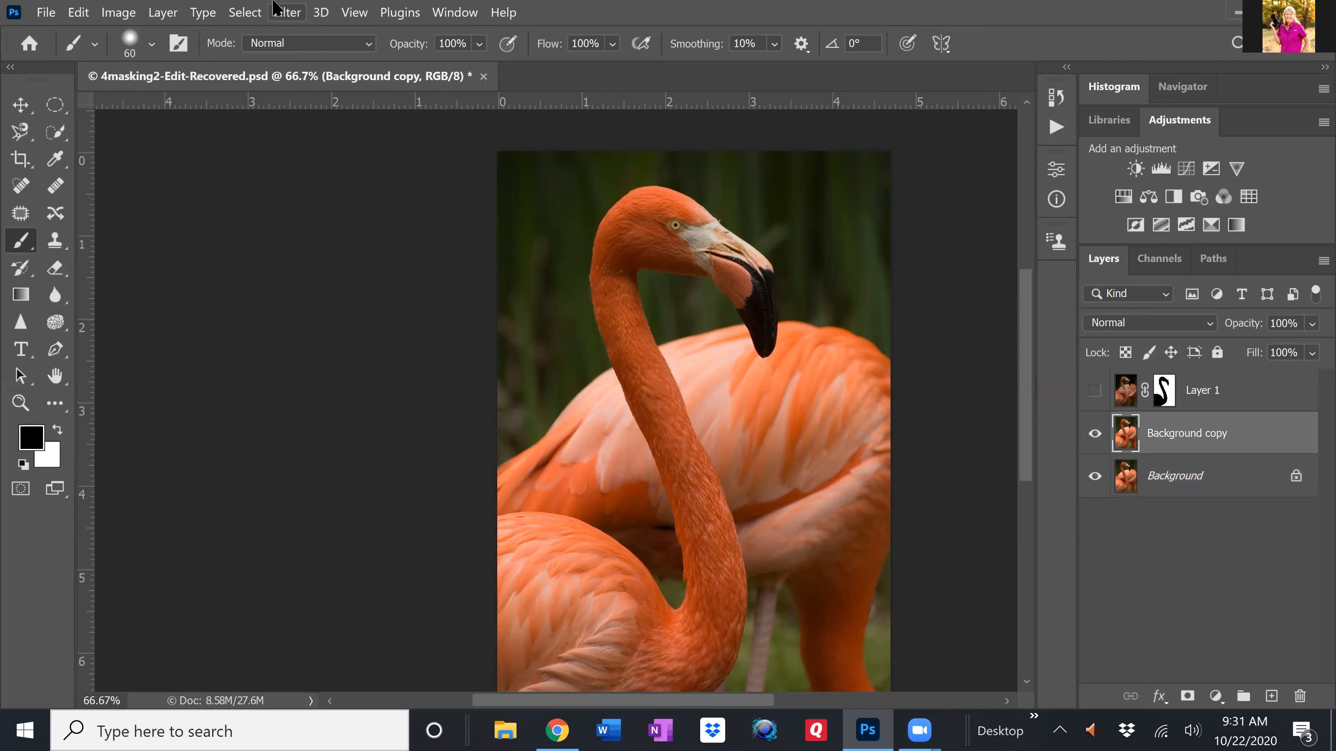
- Apply the Filter Gallery's Grain texture to the Background copy with intensity 40, contrast 50 and the Regular grain type
click(297, 13)
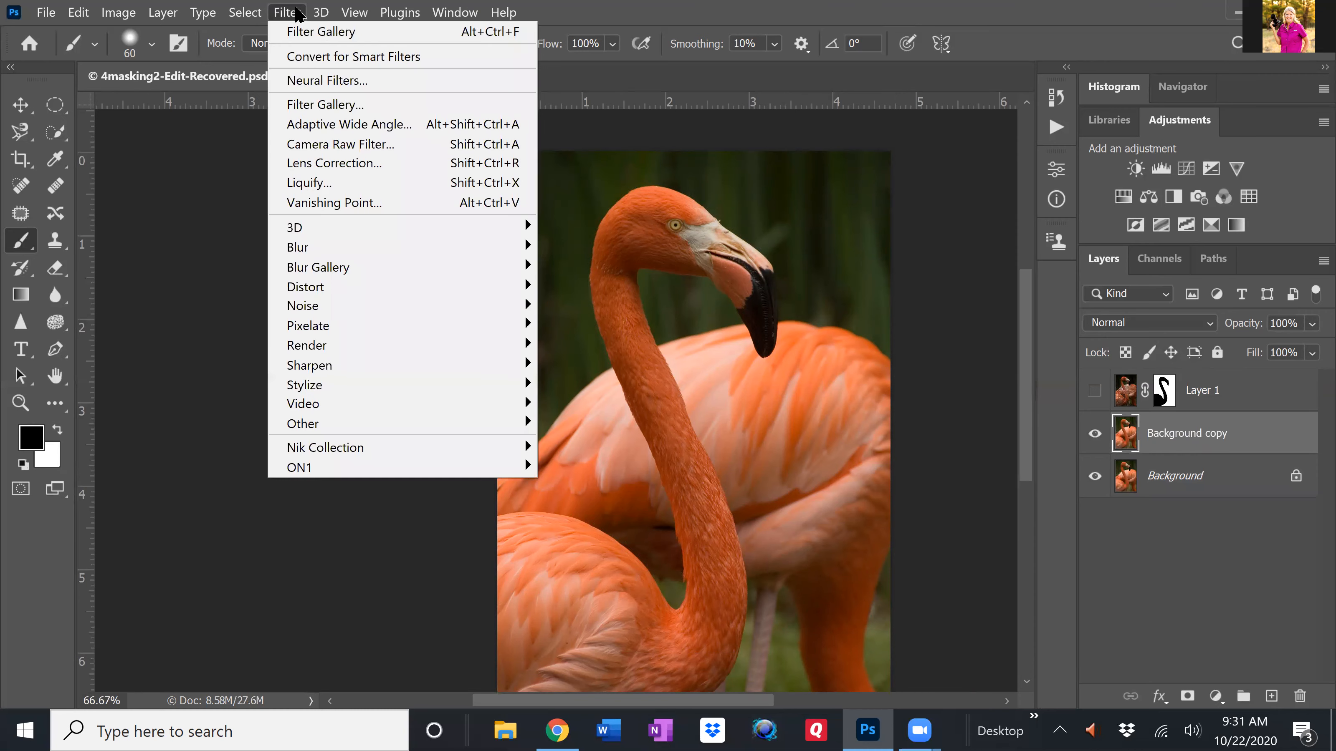
click(337, 105)
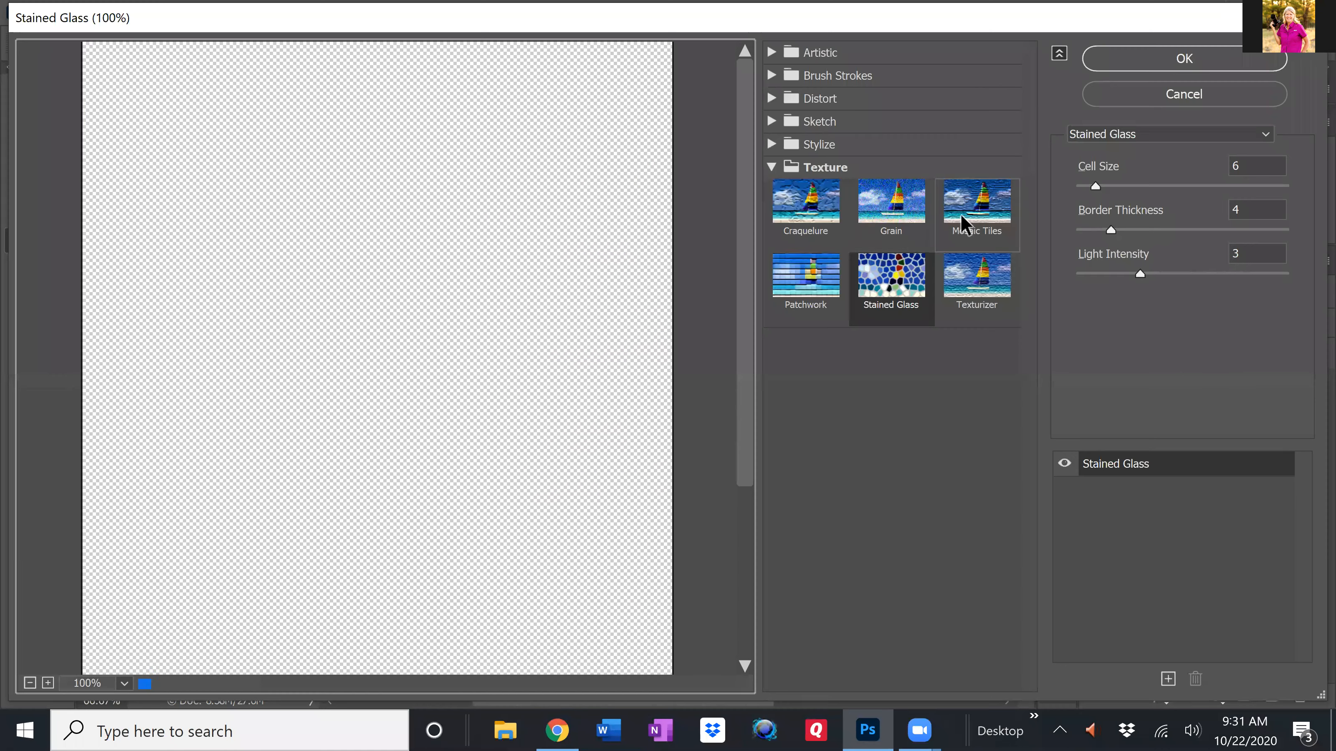
click(894, 205)
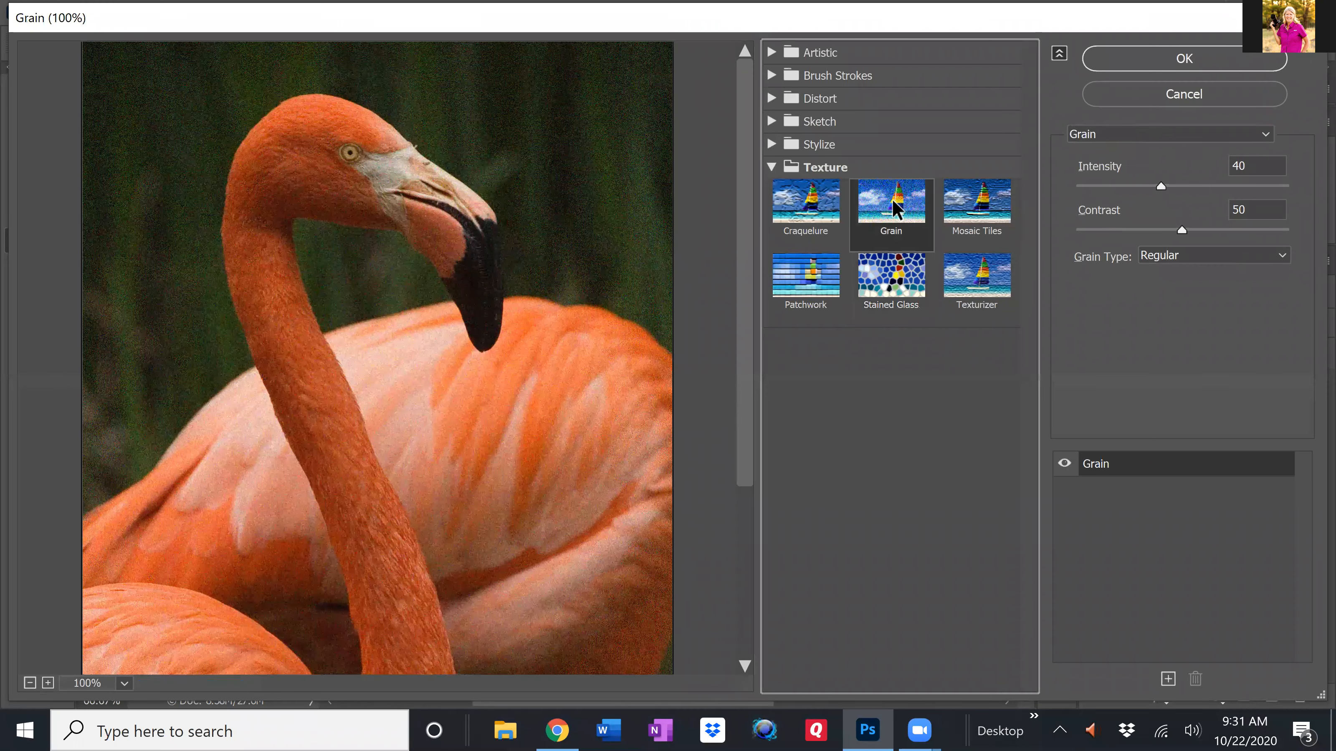
click(1176, 57)
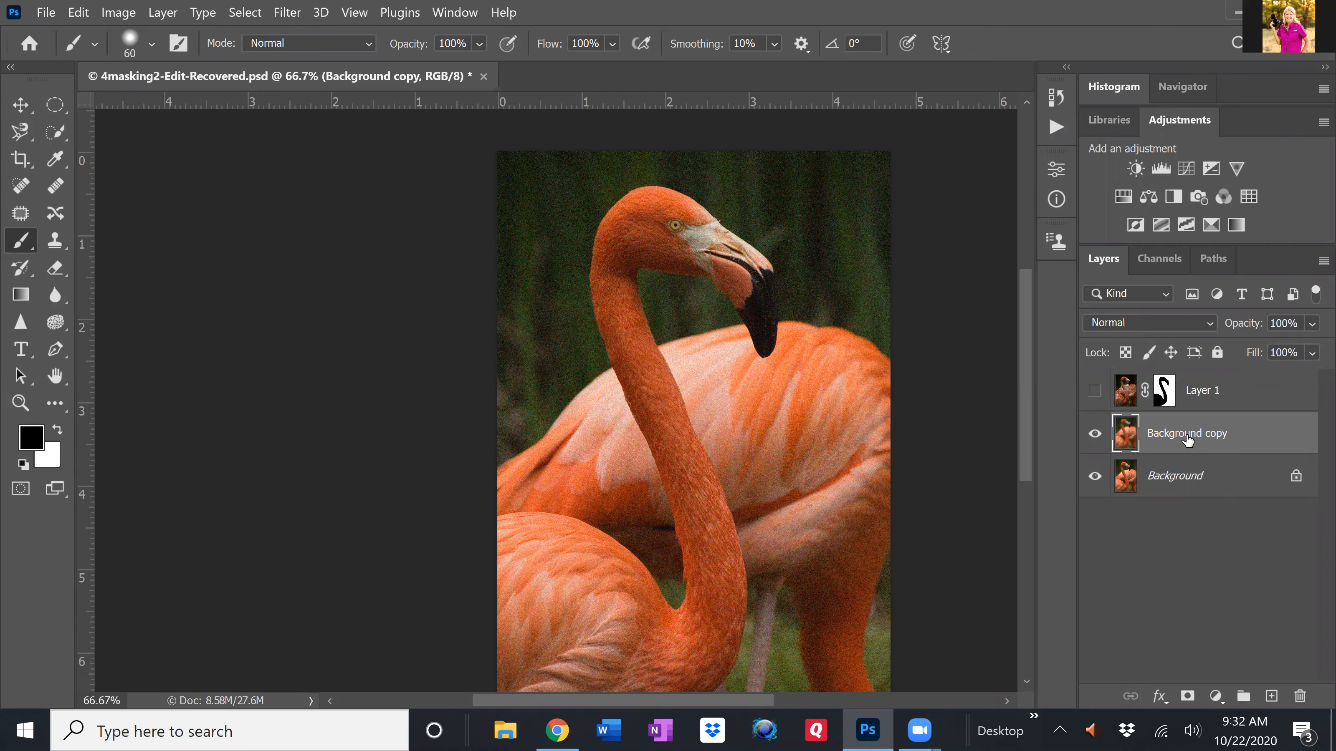
- Select the front flamingo on the Background layer with Select Subject and subtract the rear bird's feathers using Quick Selection
click(54, 134)
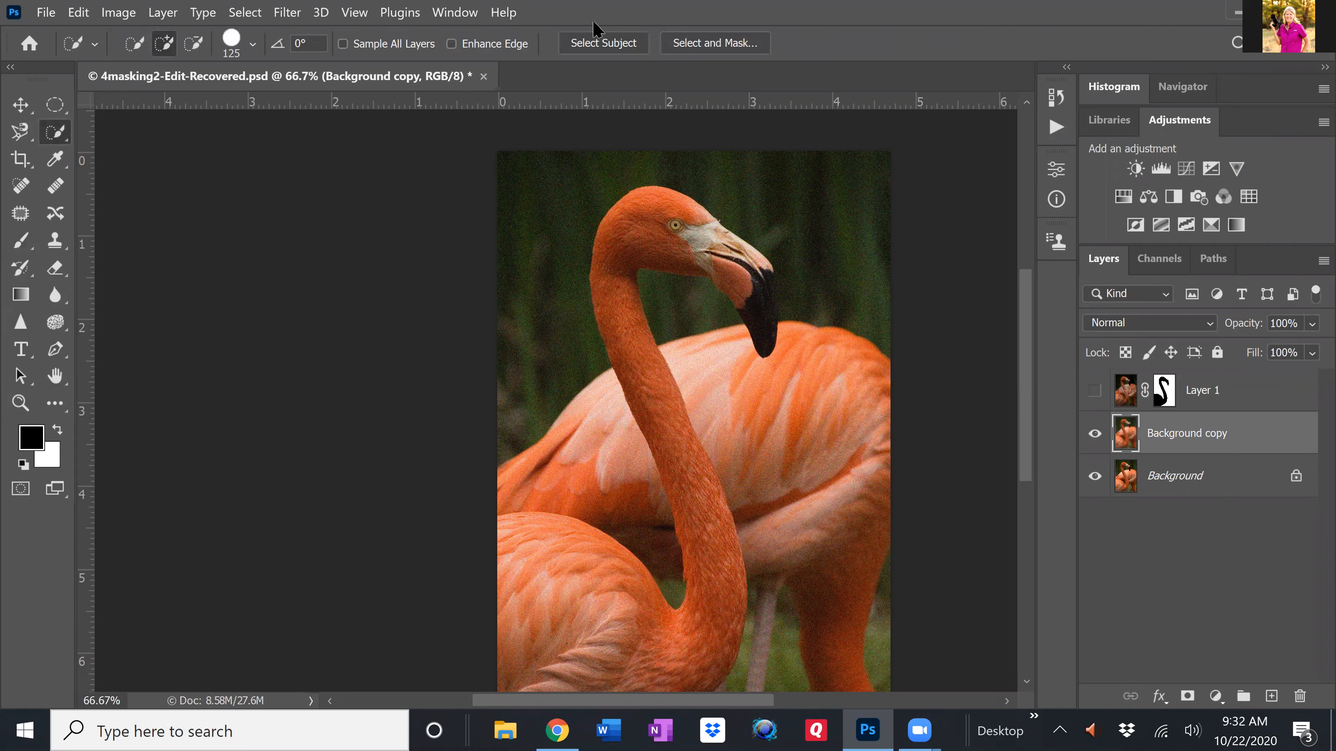
click(597, 42)
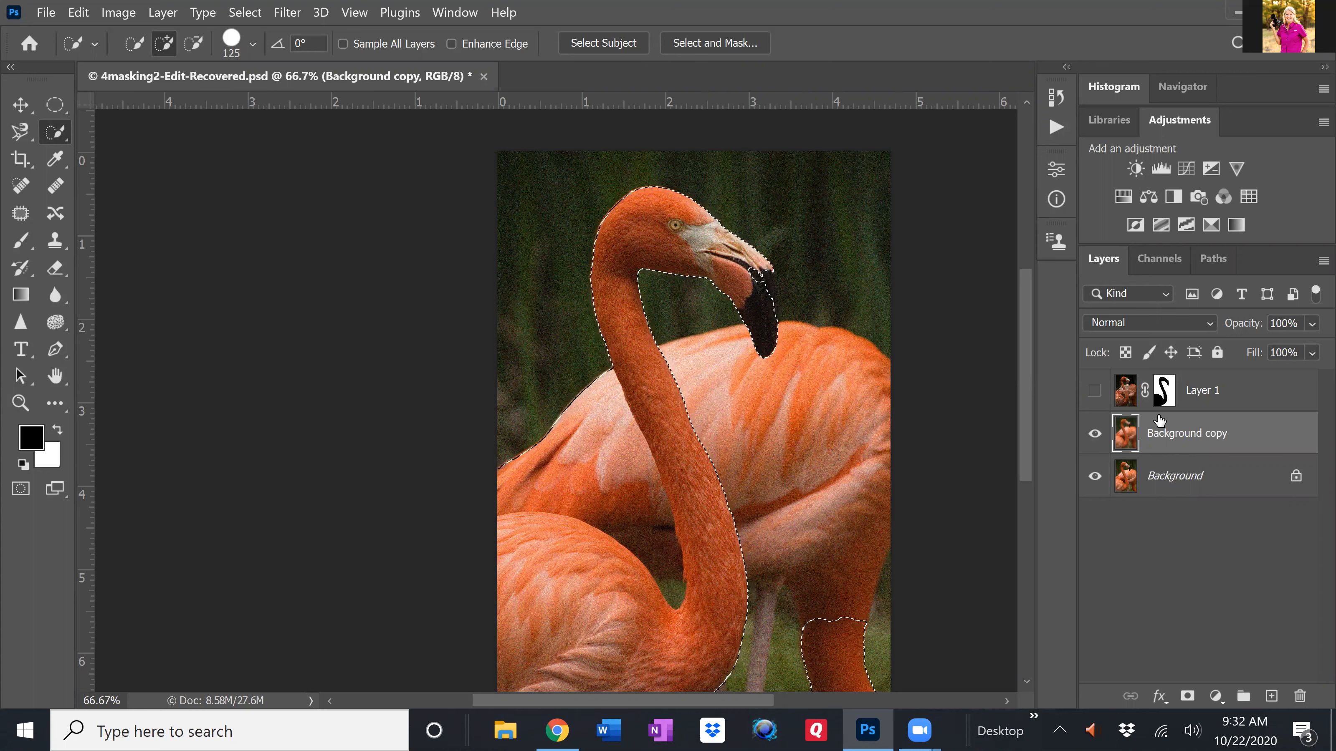
click(1159, 476)
key(ctrl+d)
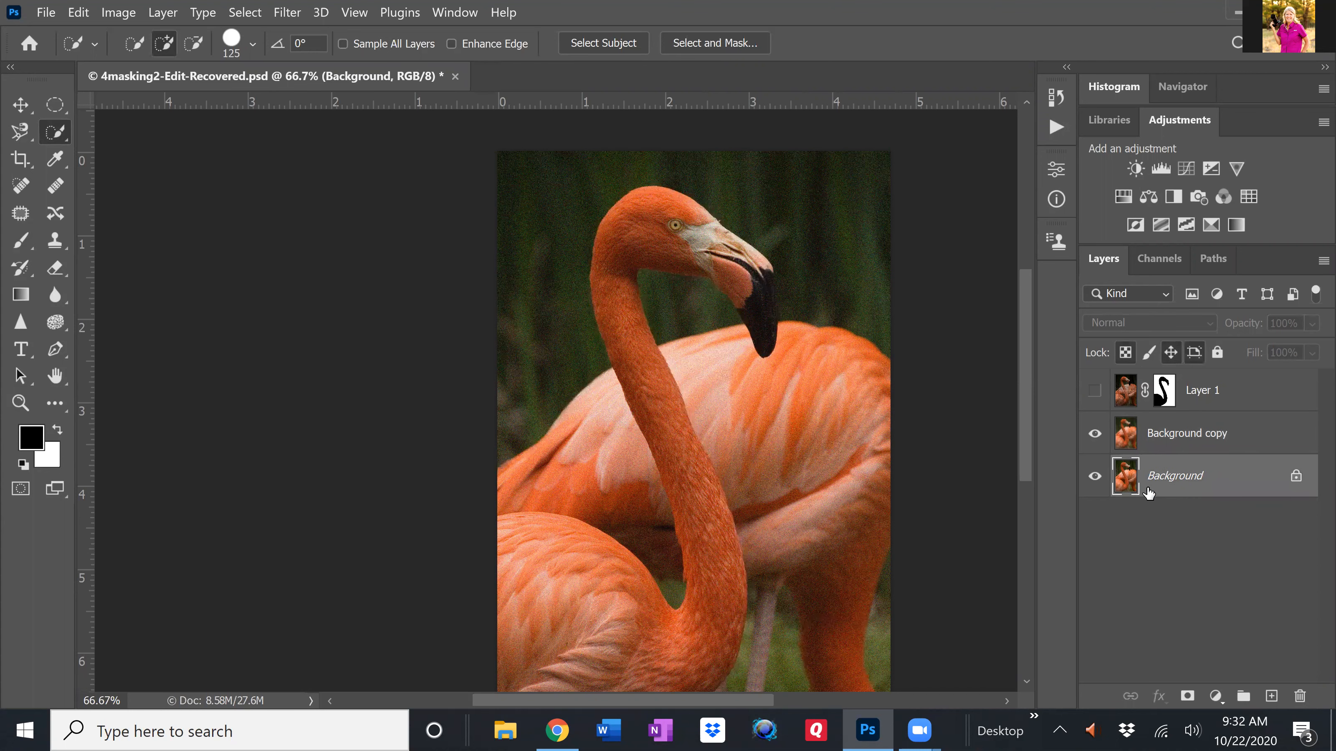
click(598, 42)
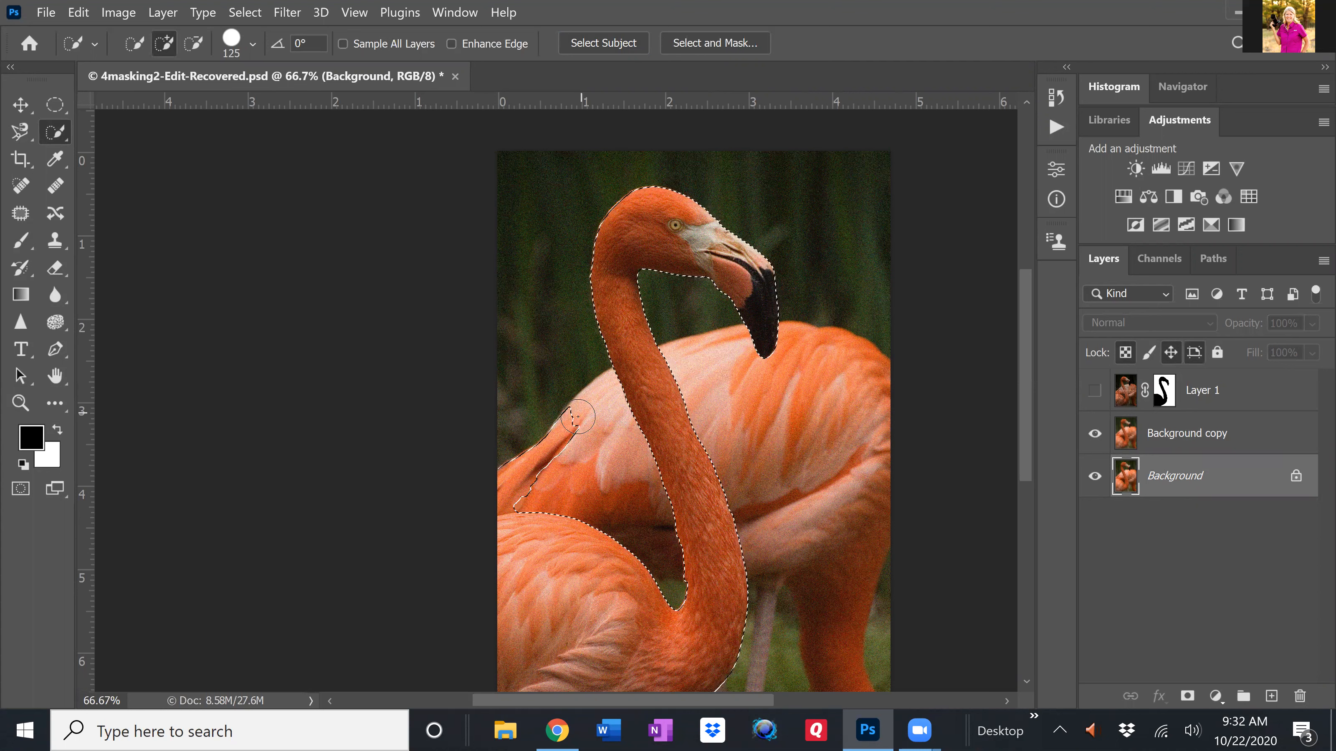
drag(578, 416, 520, 476)
- Add a layer mask to the Background copy from the selection and invert it so the grain affects only the surroundings of the front flamingo
click(1248, 435)
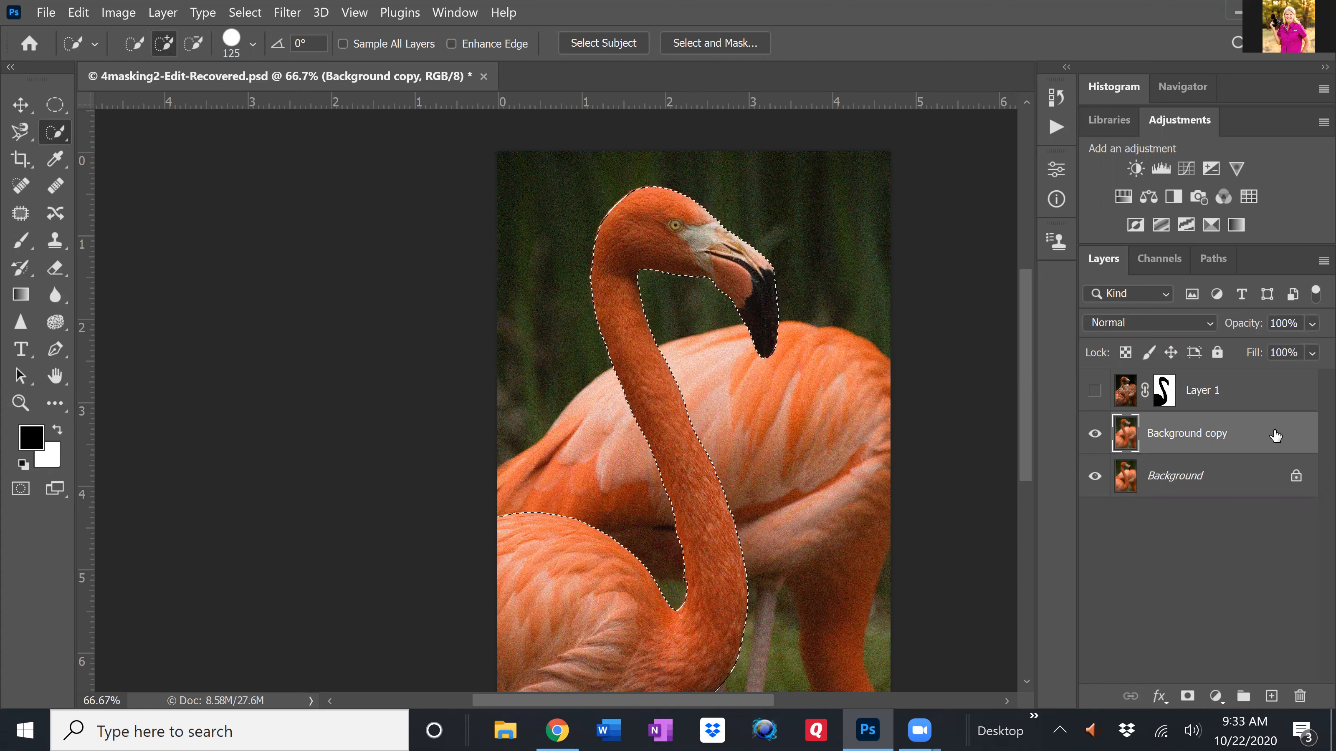
click(1188, 697)
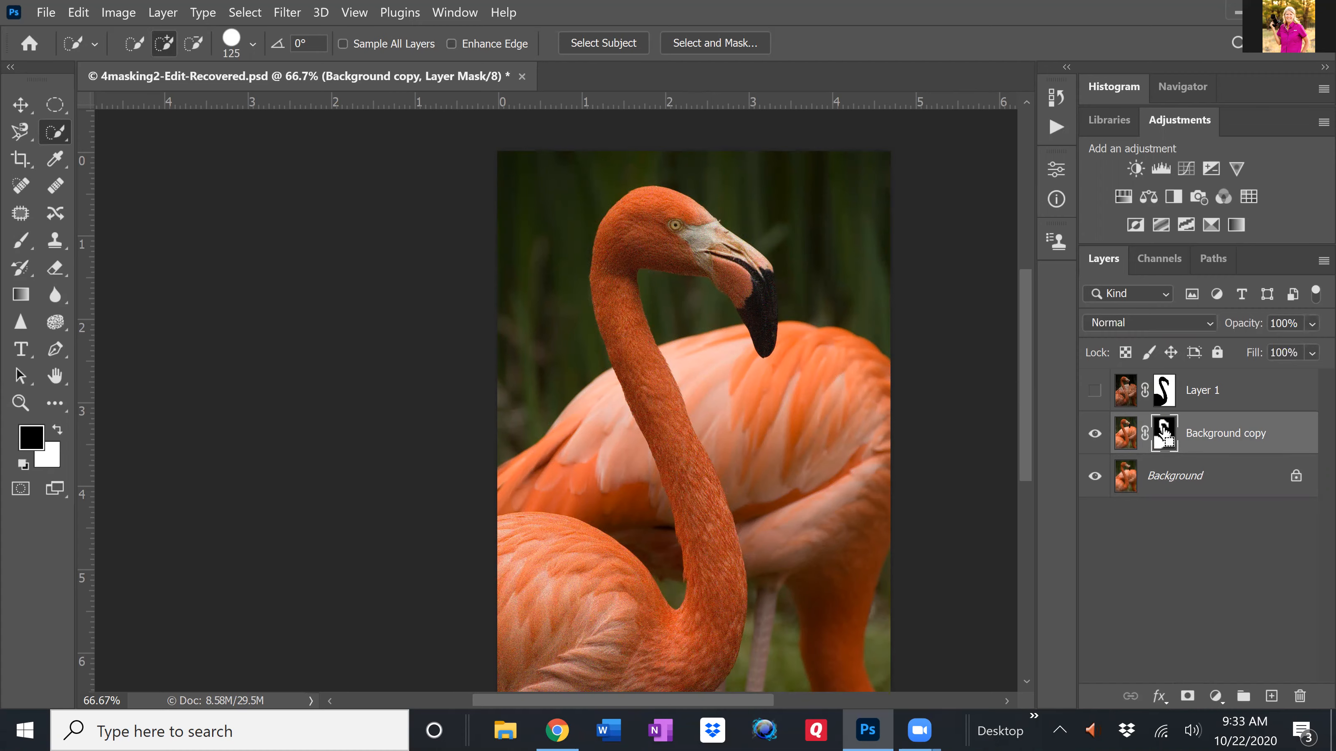
key(ctrl+plus)
key(ctrl+plus)
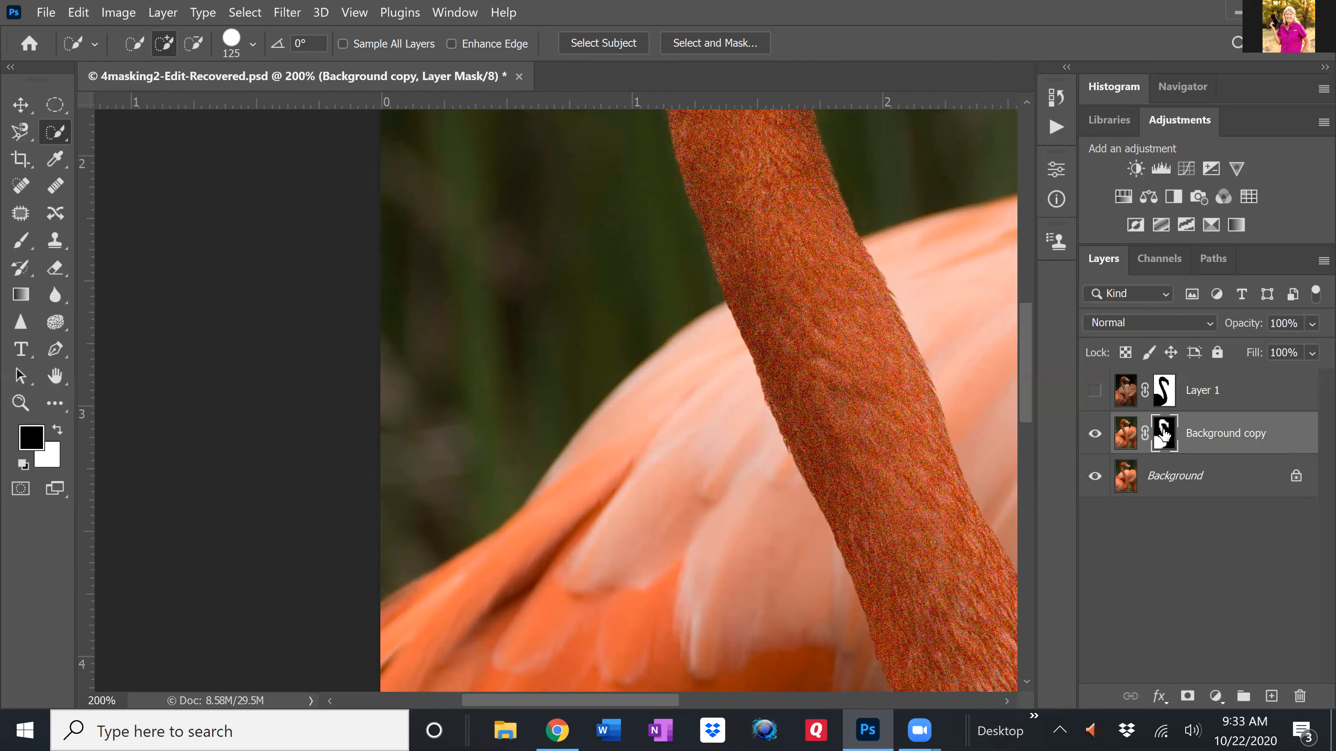
drag(1163, 429, 1164, 430)
key(ctrl+i)
drag(1164, 432, 1165, 435)
key(ctrl+minus)
key(ctrl+minus)
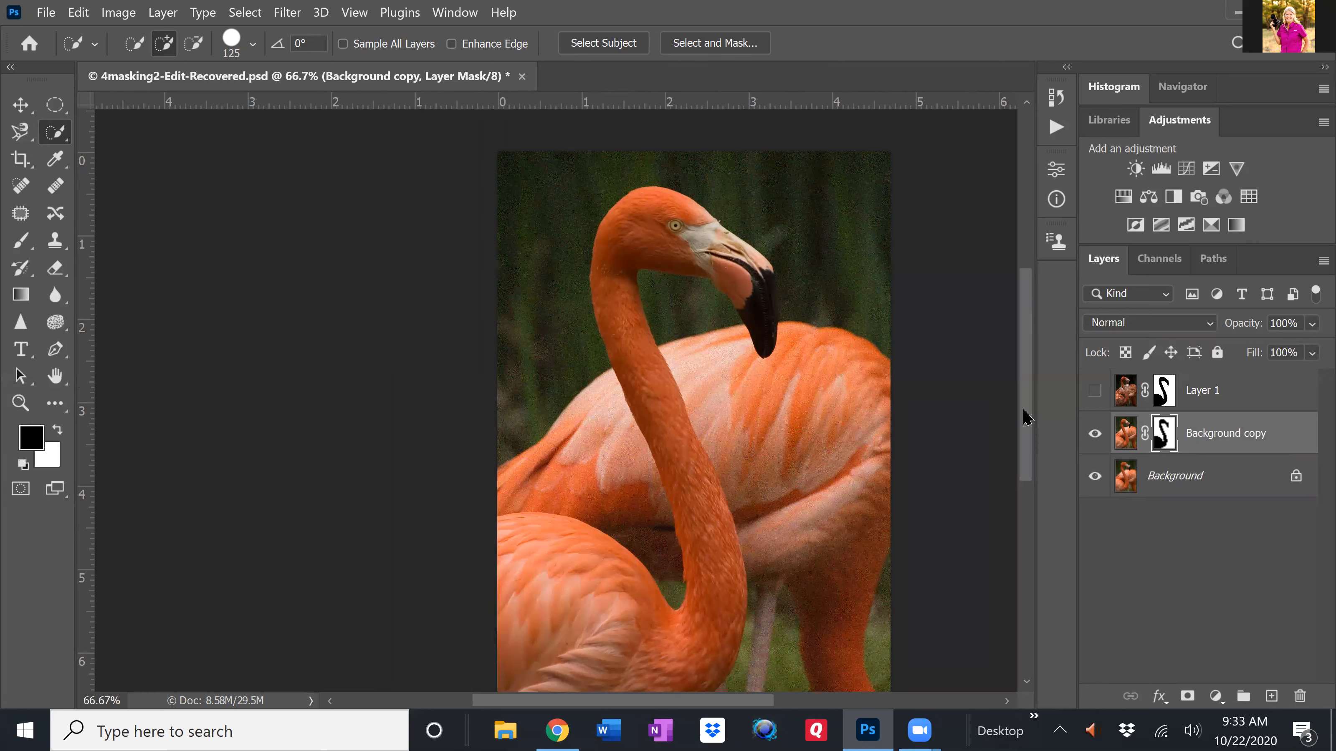
scroll(1028, 442, down, 2)
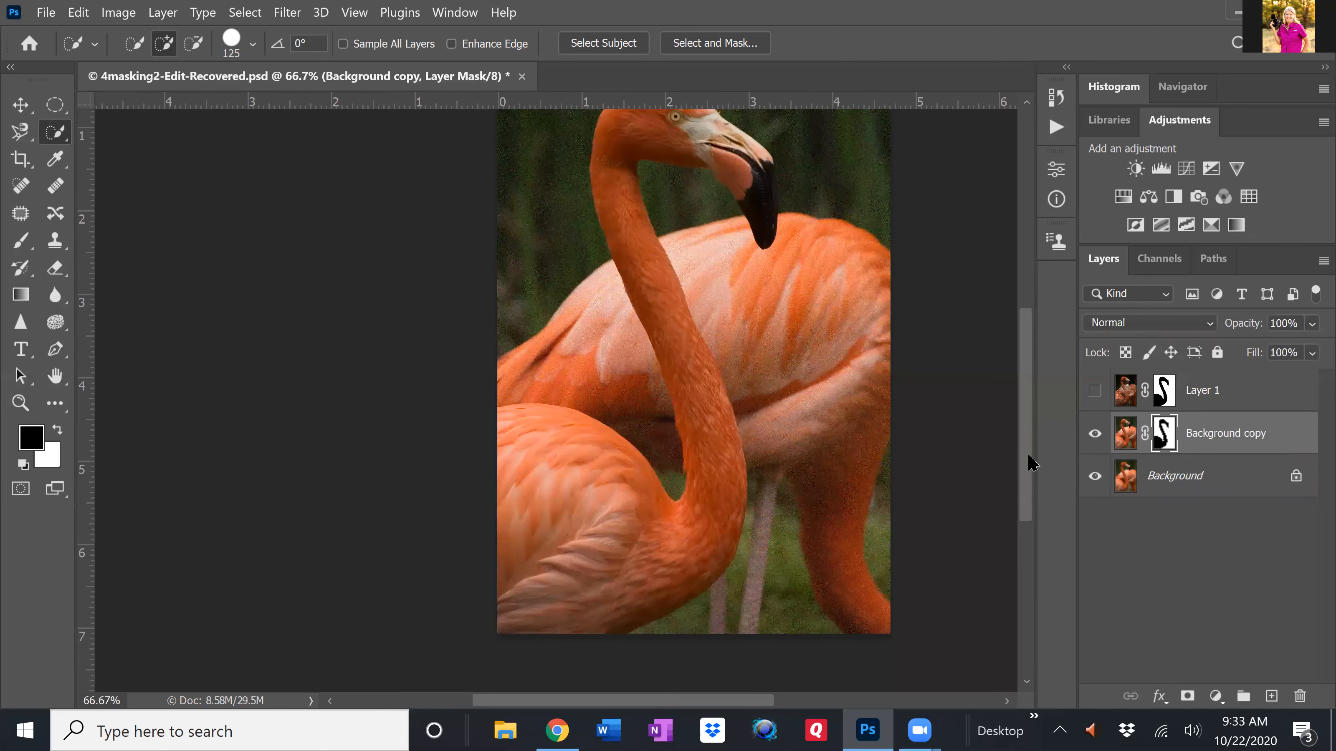